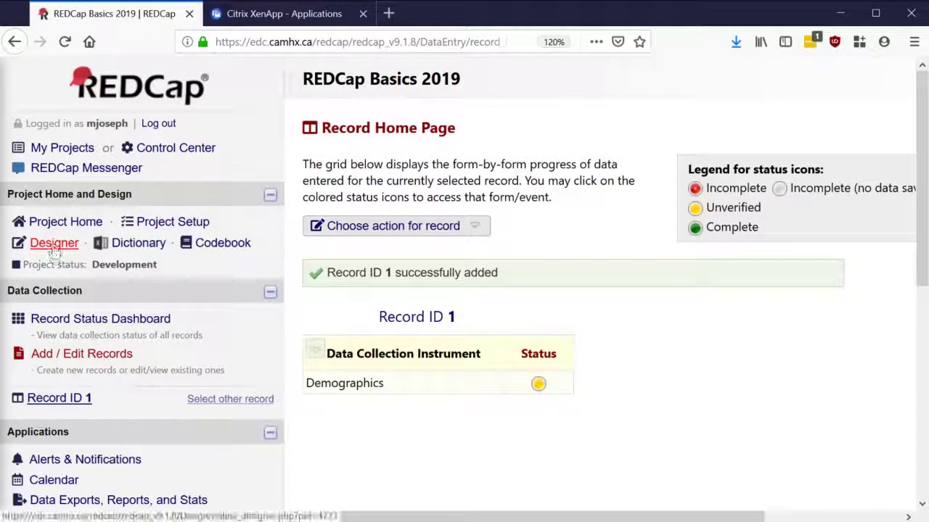
# Step: Open the project's Online Designer and scroll to the instrument list, which shows Demographics
pyautogui.click(54, 248)
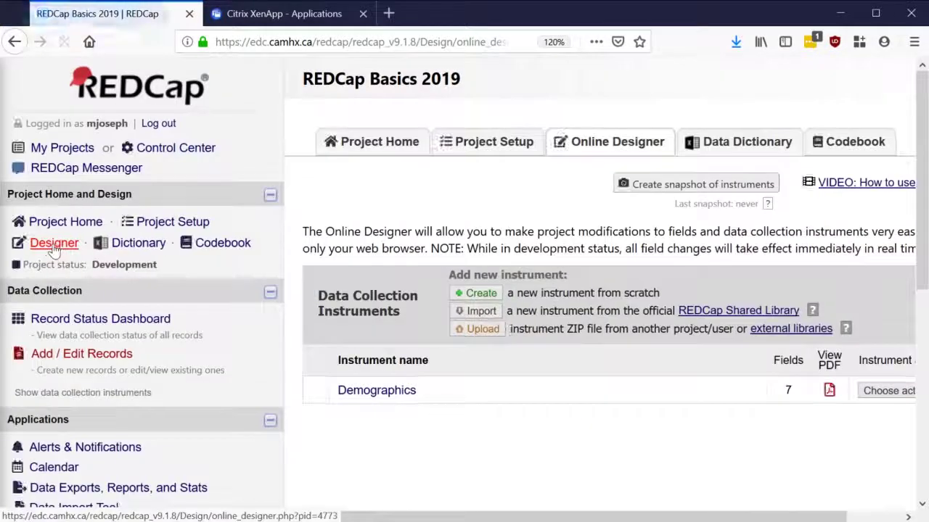
pyautogui.hscroll(2, 513, 428)
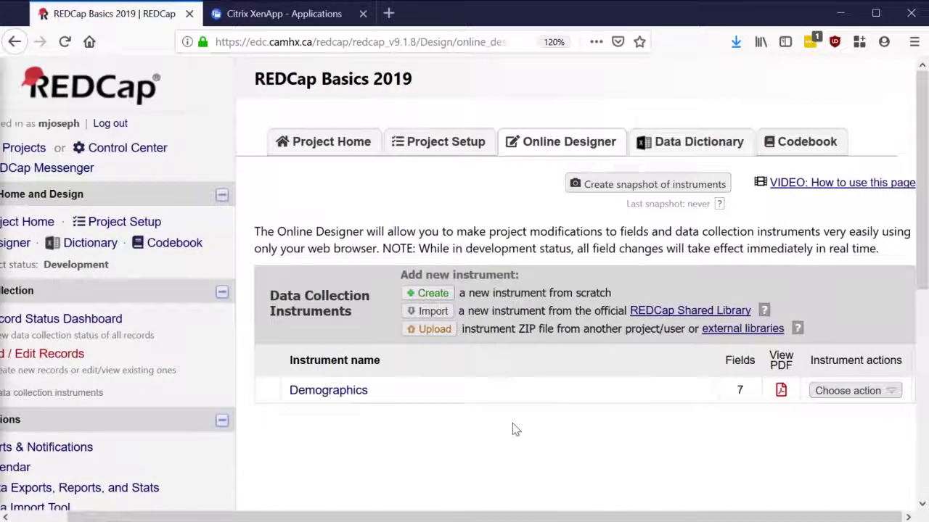
pyautogui.scroll(-2, 513, 428)
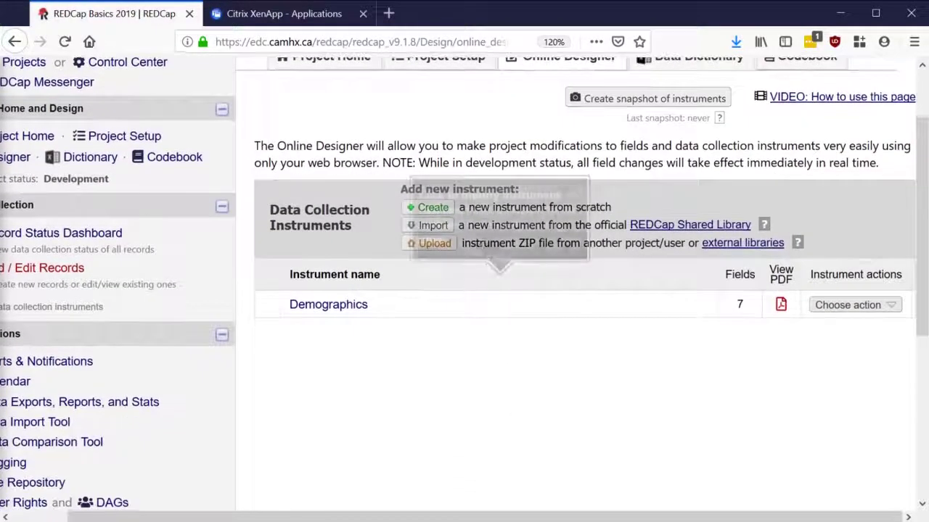
# Step: Create a 'Colour Appreciation Scale' instrument below Demographics and open it for editing
pyautogui.click(433, 209)
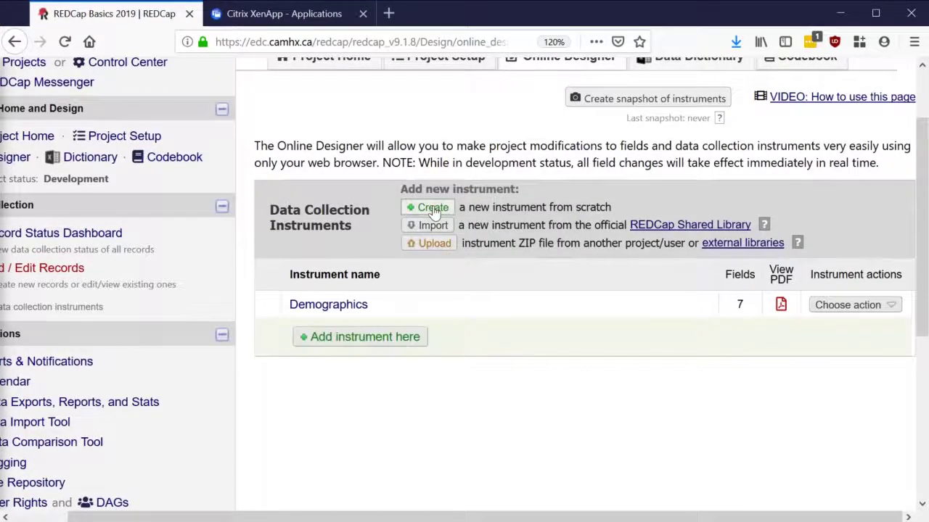
pyautogui.click(390, 336)
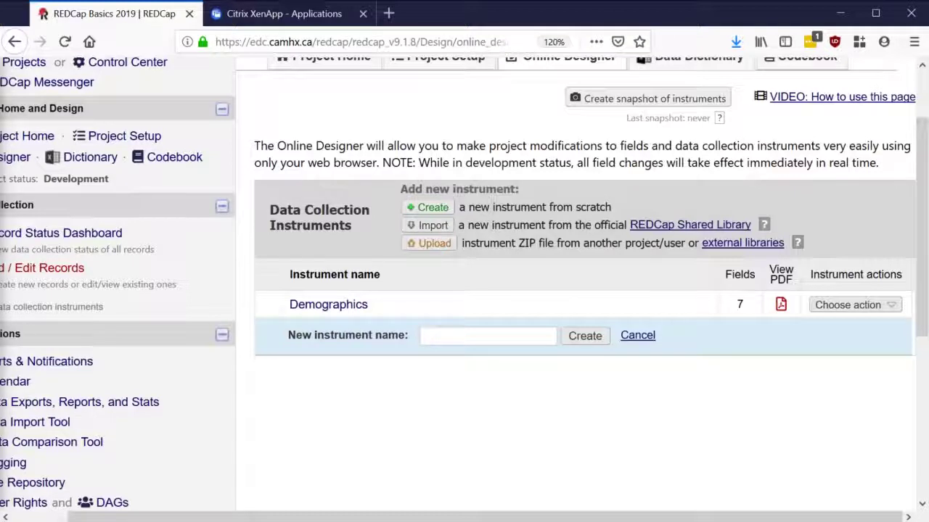
pyautogui.write('Colour Appreci')
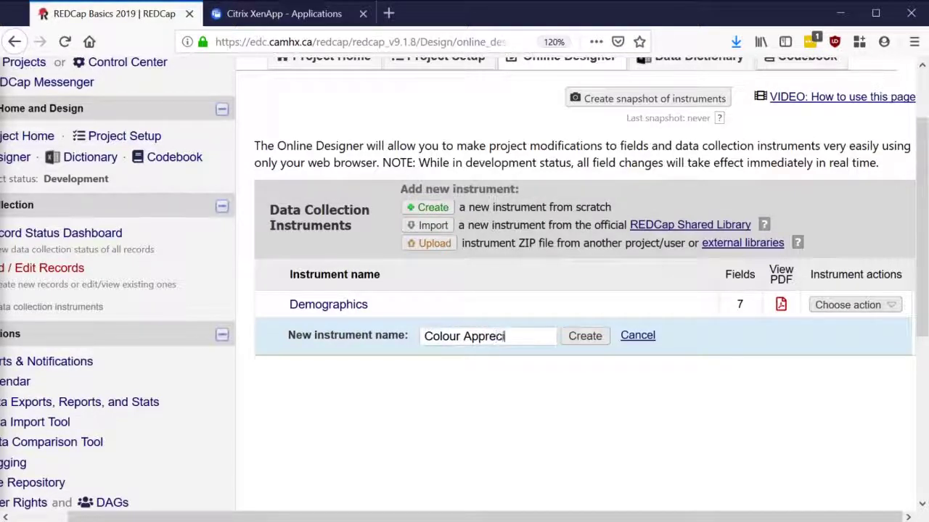
pyautogui.write('ation Scale')
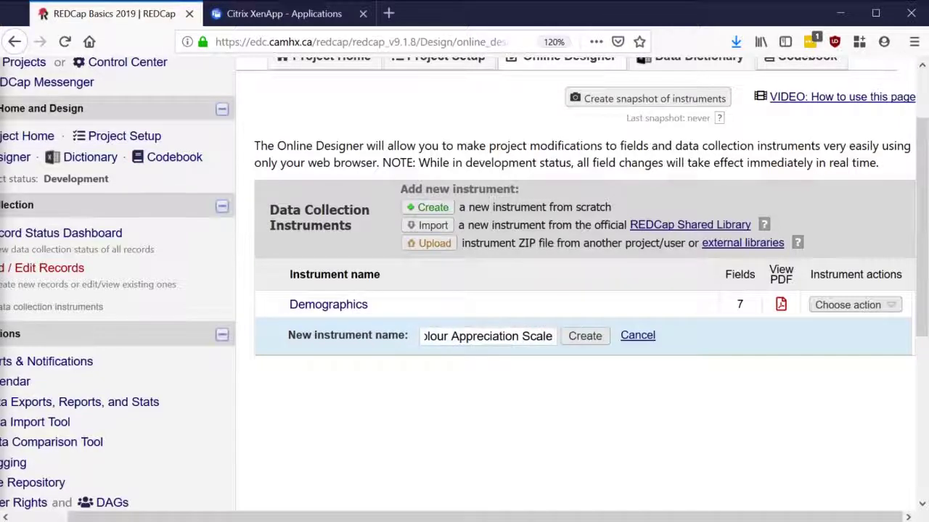
pyautogui.click(584, 337)
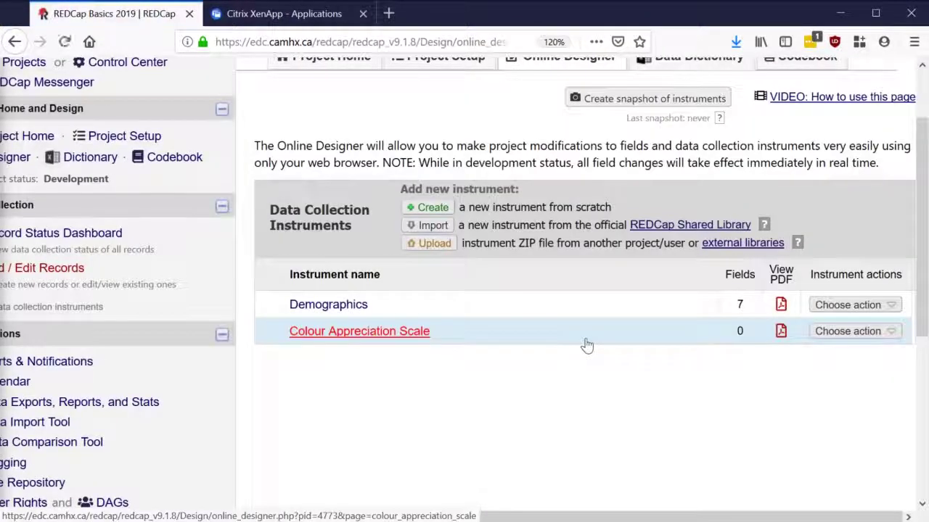
pyautogui.click(384, 333)
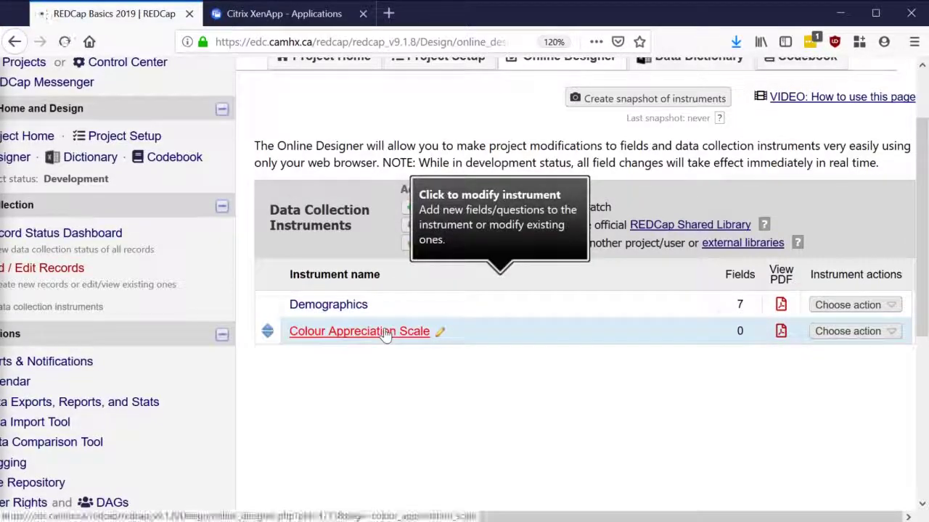
pyautogui.scroll(-3, 648, 299)
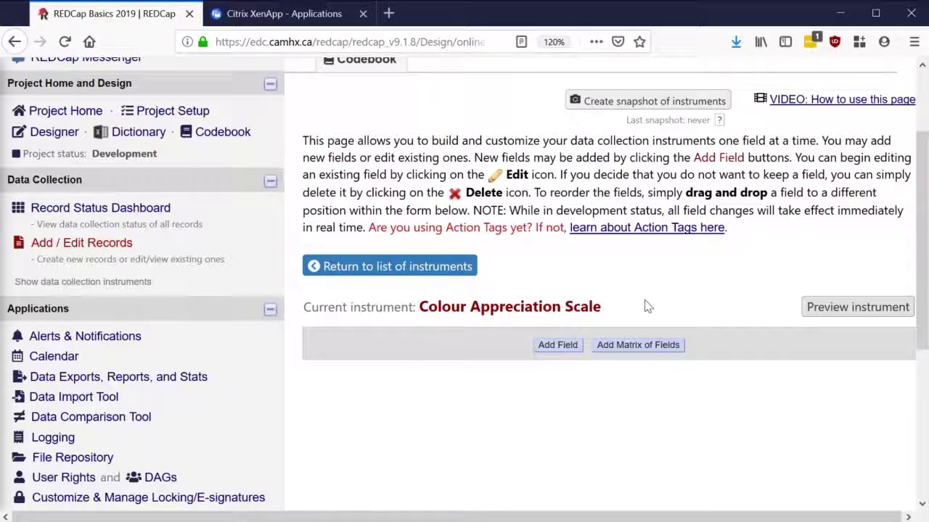
# Step: Start a new matrix of fields with the header text 'My favourite colour is'
pyautogui.click(636, 346)
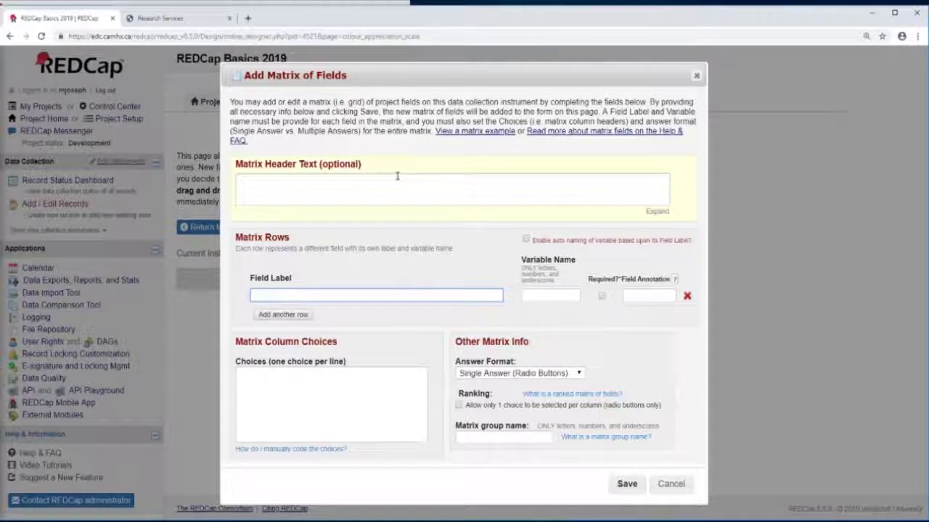
pyautogui.click(308, 188)
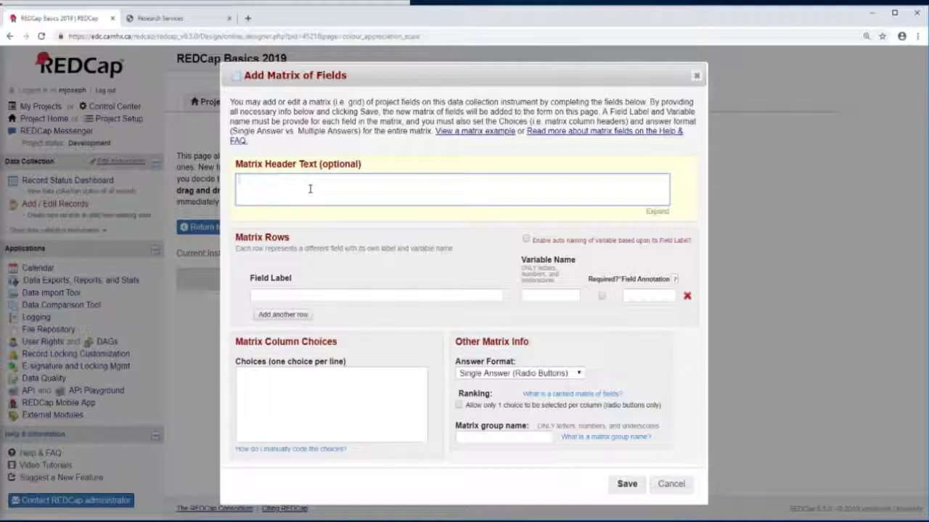
pyautogui.write('y favo')
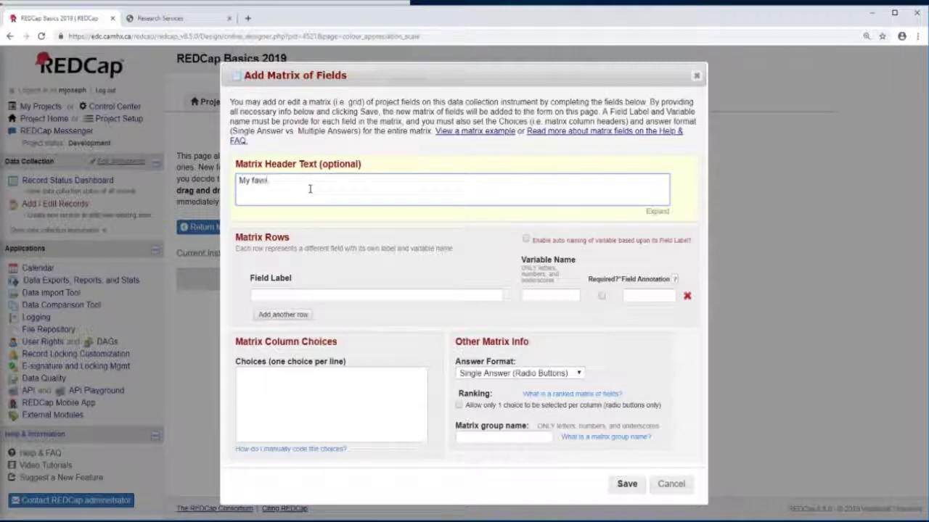
pyautogui.write('urite colour')
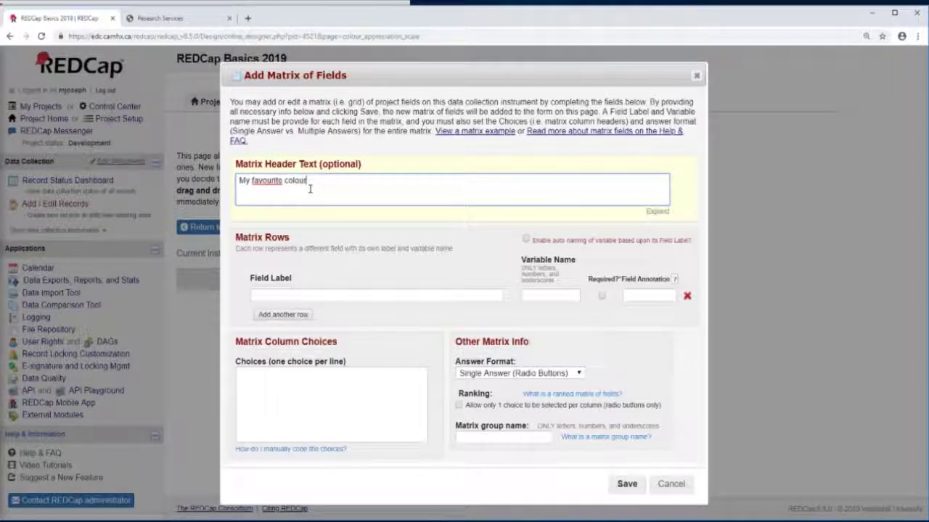
pyautogui.write(' is:')
pyautogui.click(457, 296)
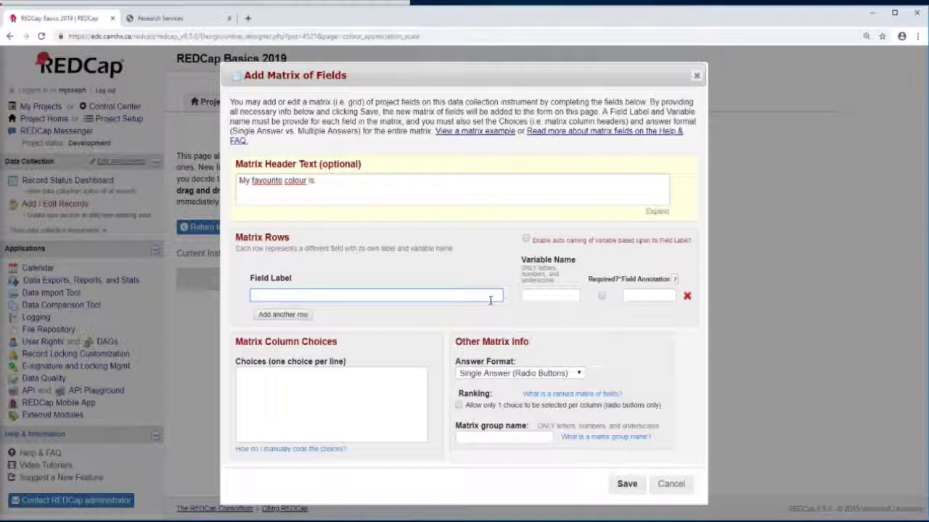
# Step: Add required matrix rows blue, green and red as colour_001, colour_002 and colour_003
pyautogui.write('blue')
pyautogui.click(538, 295)
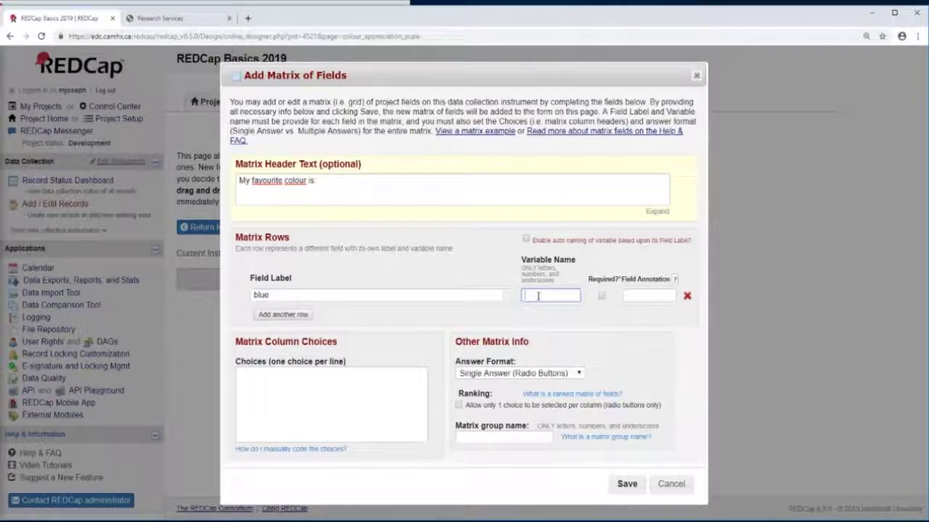
pyautogui.write('colour_001')
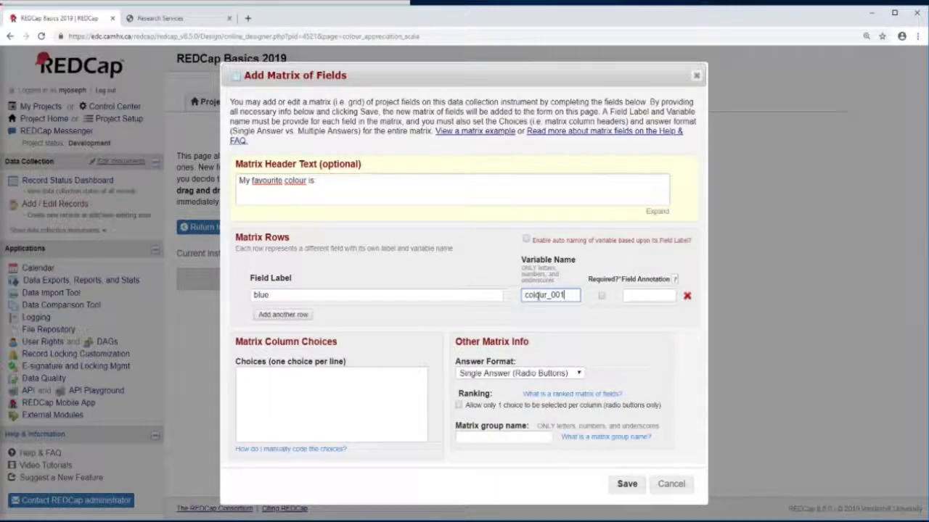
pyautogui.click(602, 296)
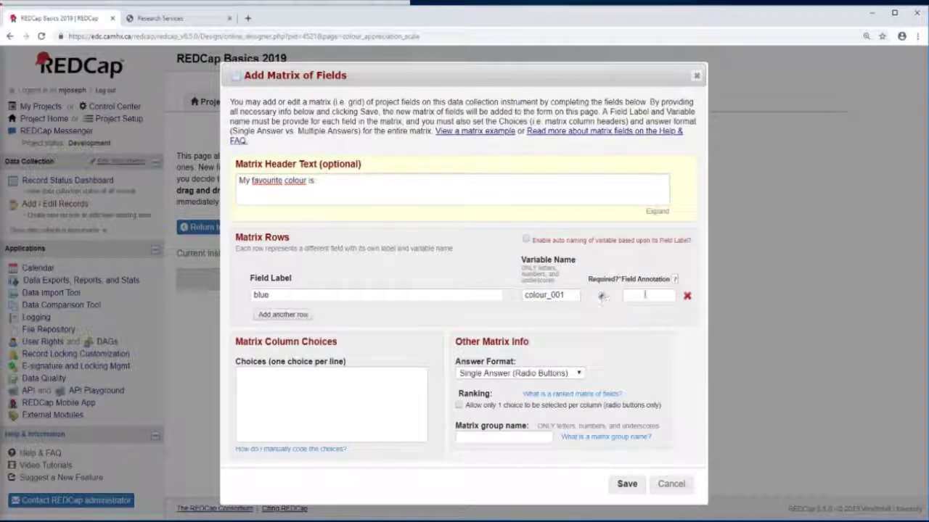
pyautogui.click(302, 315)
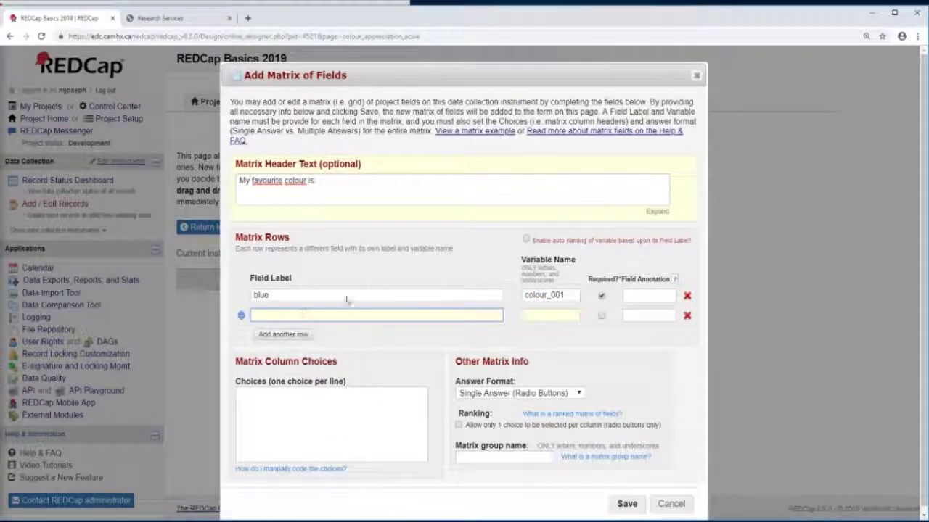
pyautogui.write('green')
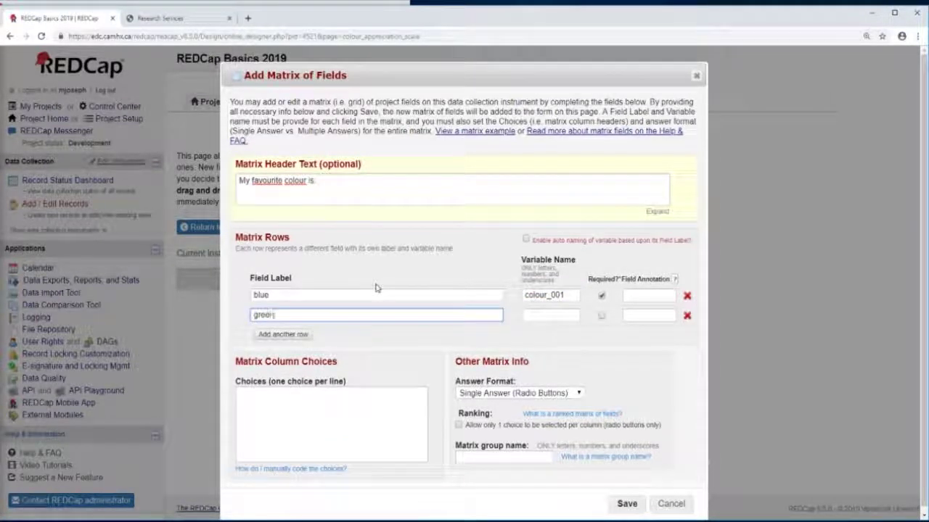
pyautogui.click(549, 317)
pyautogui.write('colour_')
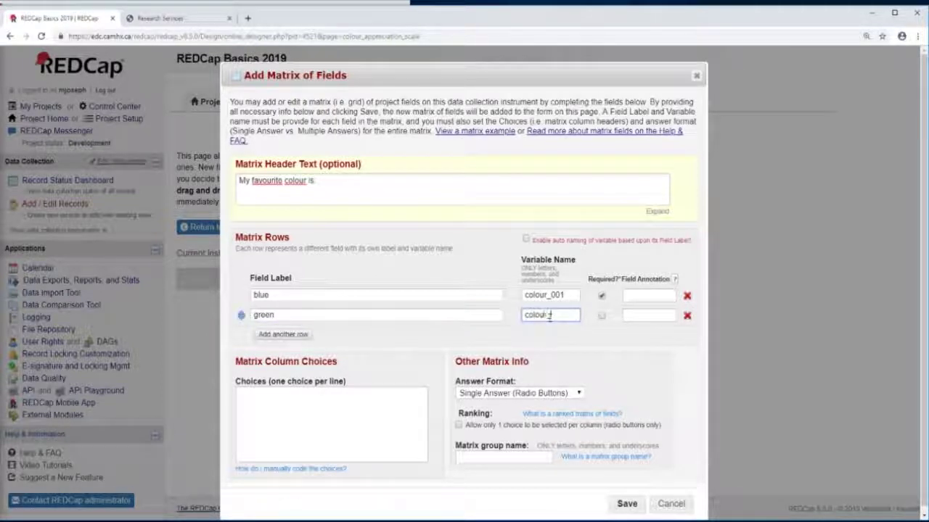
pyautogui.write('002')
pyautogui.click(601, 316)
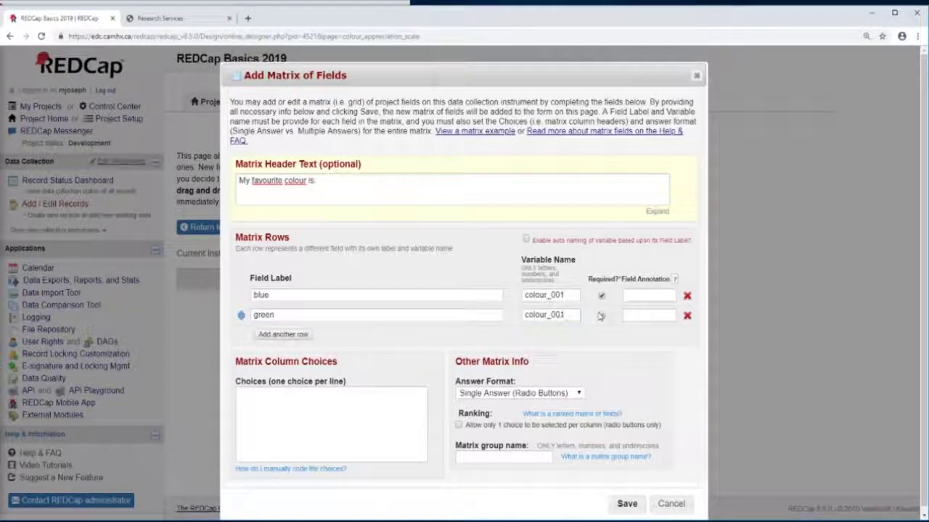
pyautogui.click(296, 333)
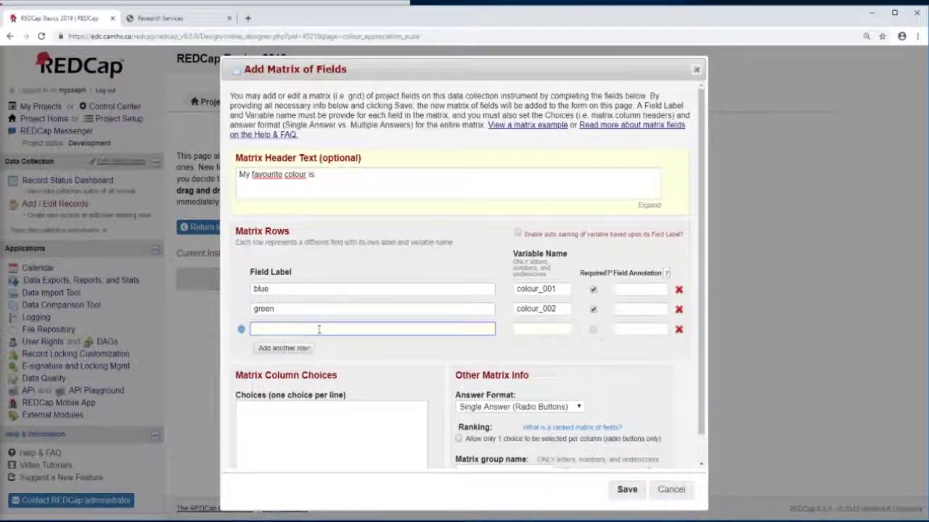
pyautogui.write('red')
pyautogui.click(556, 330)
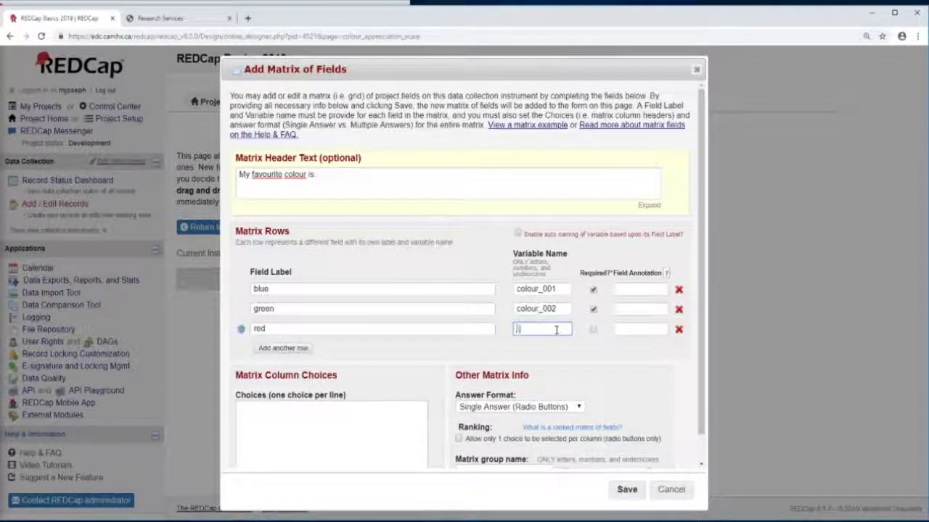
pyautogui.write('colour_003')
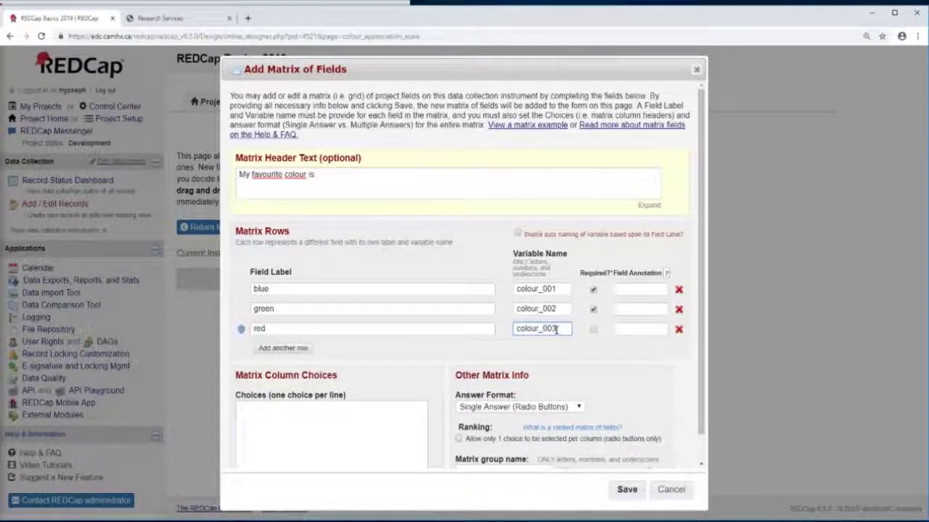
pyautogui.click(593, 330)
# Step: Add yellow (colour_004) and purple (colour_005) rows, and make both required
pyautogui.click(304, 349)
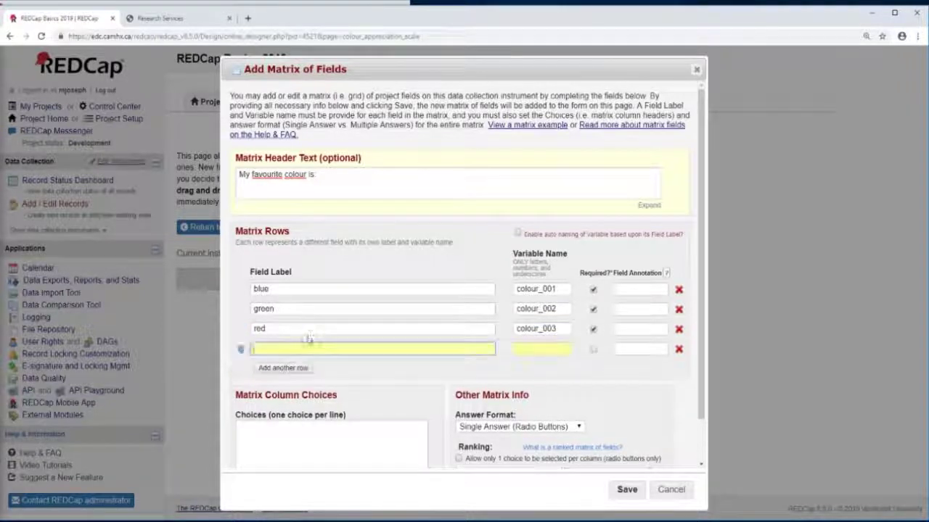
pyautogui.write('yellow')
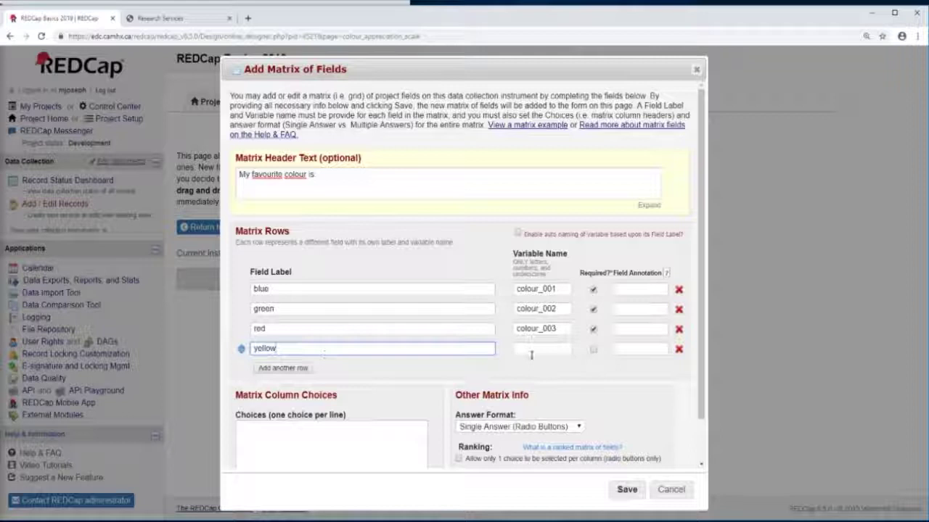
pyautogui.click(531, 352)
pyautogui.write('colour_00')
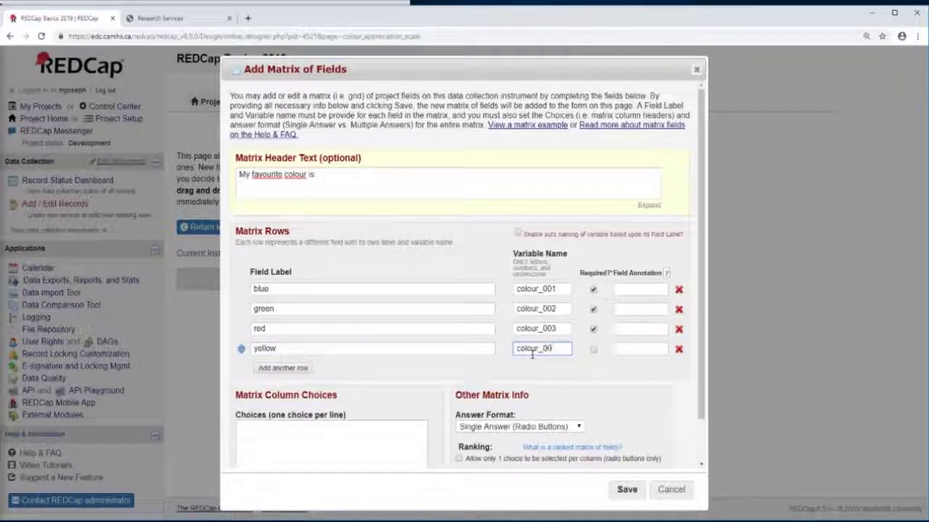
pyautogui.write('54')
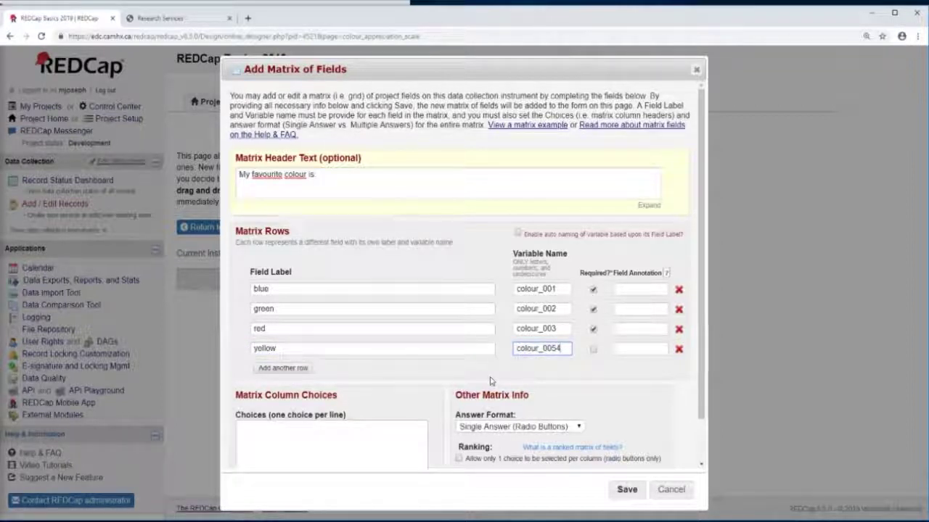
pyautogui.press('BackSpace')
pyautogui.press('BackSpace')
pyautogui.write('4')
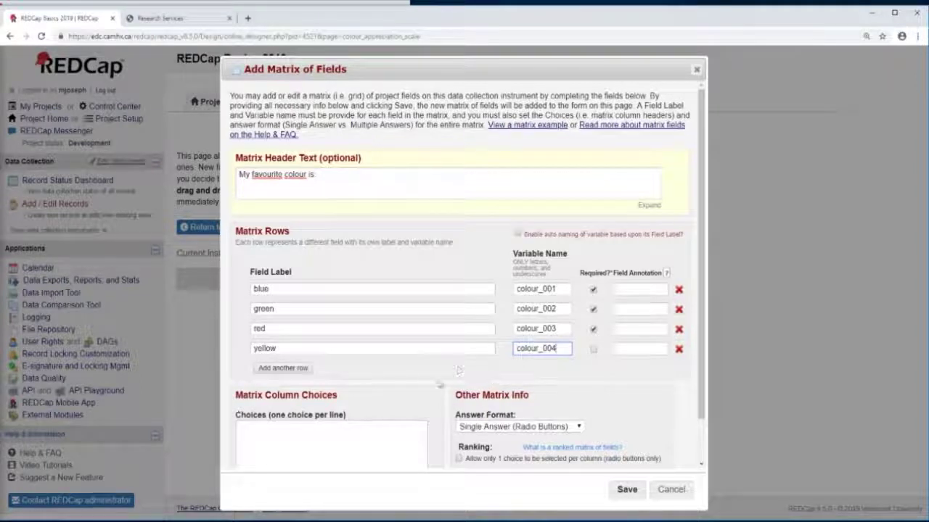
pyautogui.click(290, 367)
pyautogui.write('b')
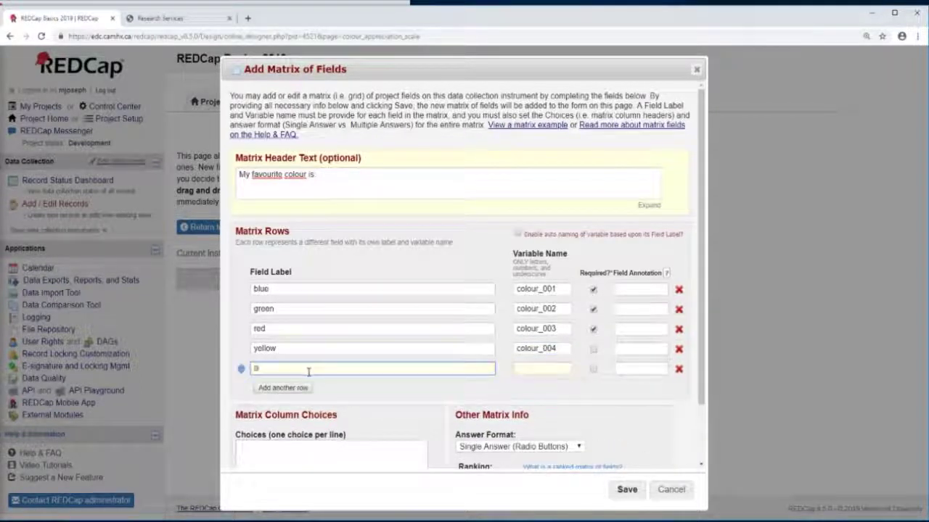
pyautogui.write('urple')
pyautogui.press('Tab')
pyautogui.write('co')
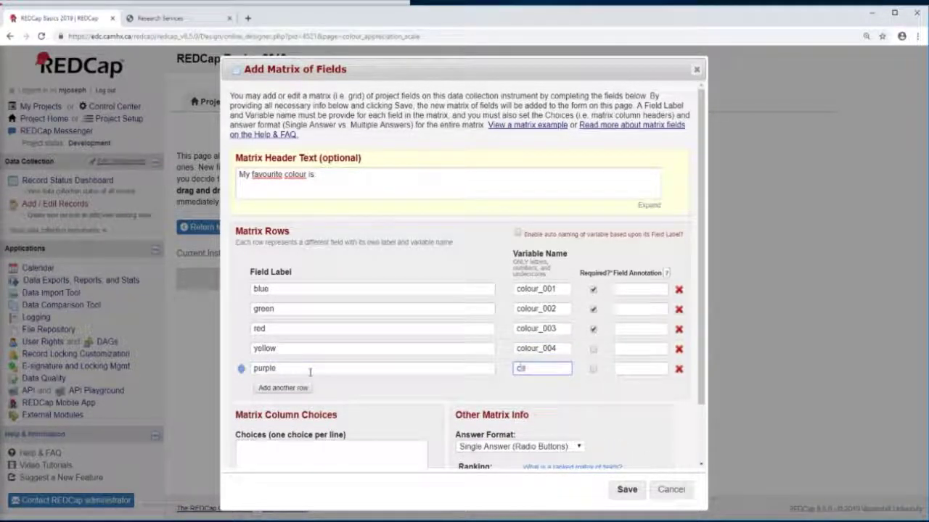
pyautogui.write('lour_005')
pyautogui.click(594, 350)
pyautogui.click(594, 369)
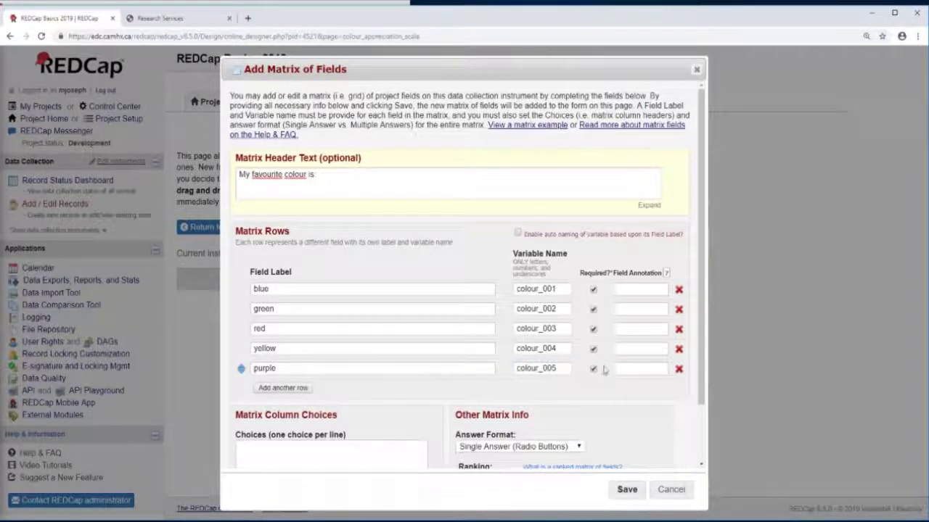
pyautogui.scroll(-1, 552, 378)
# Step: Enter the matrix choices Strongly Disagree, Disagree, Neutral, Agree and Strongly Agree
pyautogui.click(417, 411)
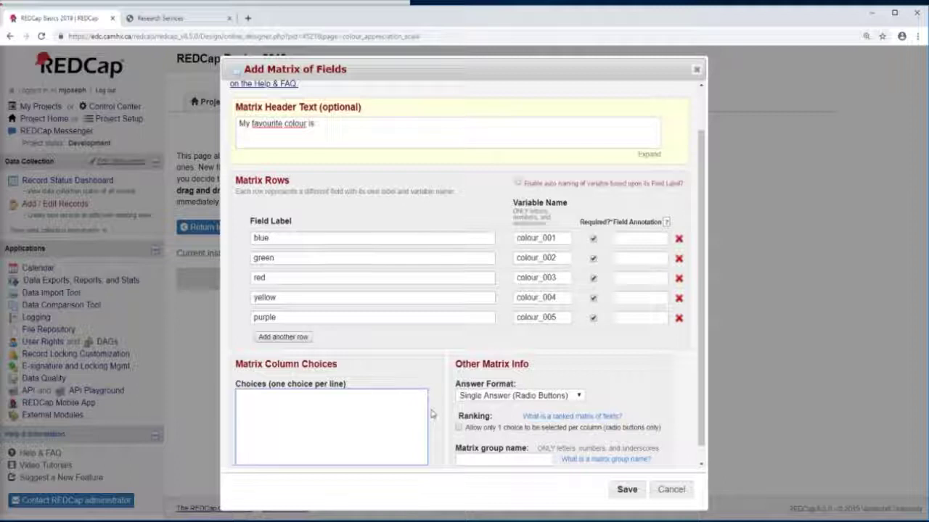
pyautogui.write('1')
pyautogui.write('trongly Di')
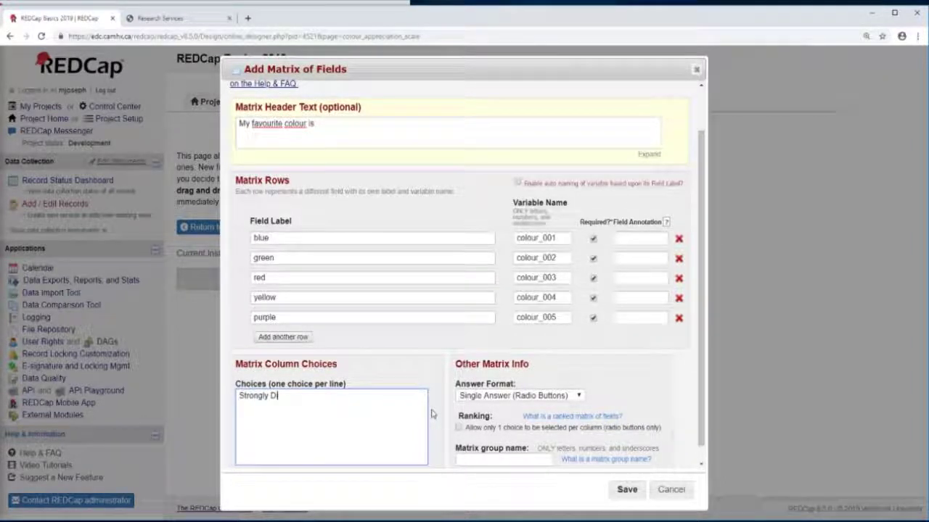
pyautogui.write('sagree')
pyautogui.press('Return')
pyautogui.write('S')
pyautogui.press('BackSpace')
pyautogui.write('Disagree')
pyautogui.press('Return')
pyautogui.write('Neutral')
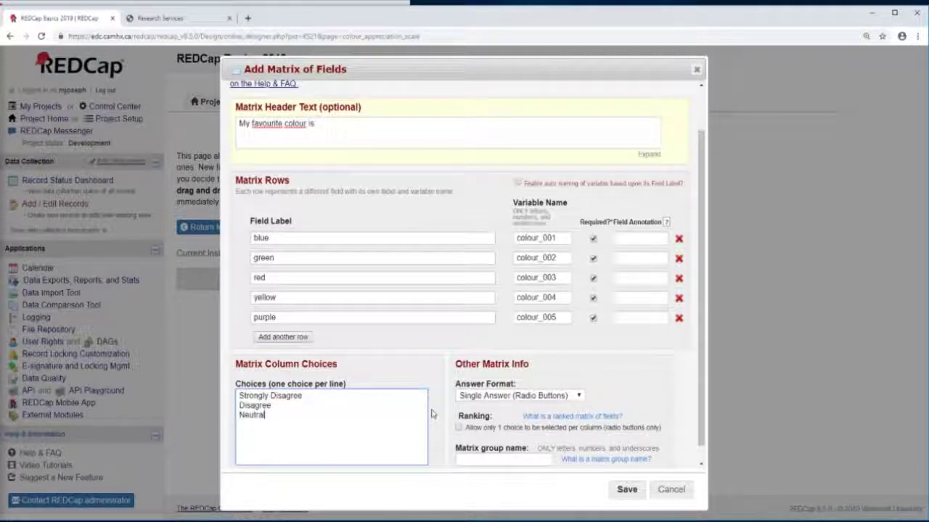
pyautogui.press('Return')
pyautogui.write('Agree')
pyautogui.press('Return')
pyautogui.write('Sstrong')
pyautogui.press('BackSpace')
pyautogui.press('BackSpace')
pyautogui.press('BackSpace')
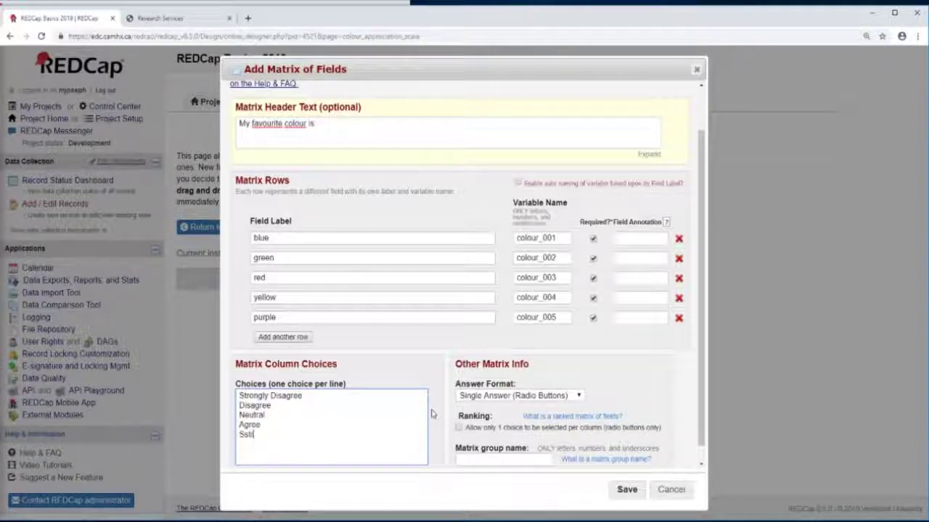
pyautogui.press('BackSpace')
pyautogui.write('trongly Agree')
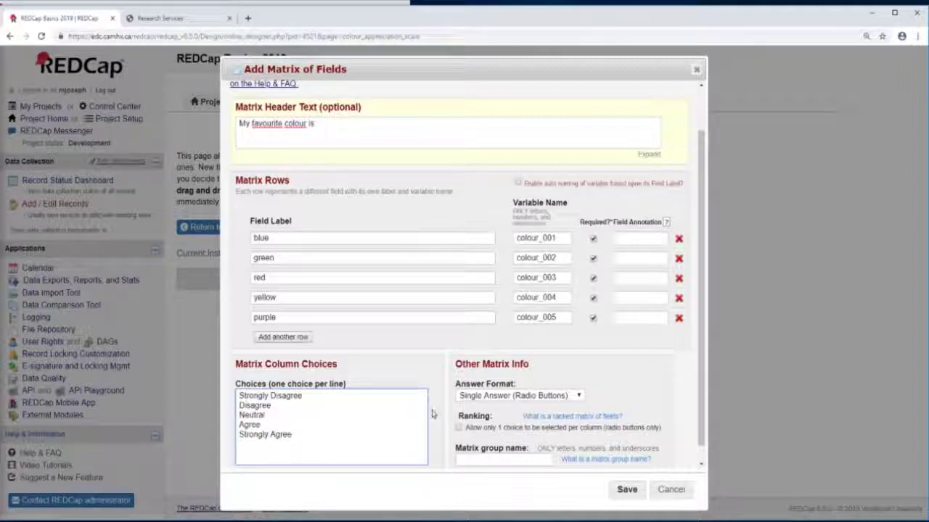
pyautogui.click(432, 413)
pyautogui.click(570, 368)
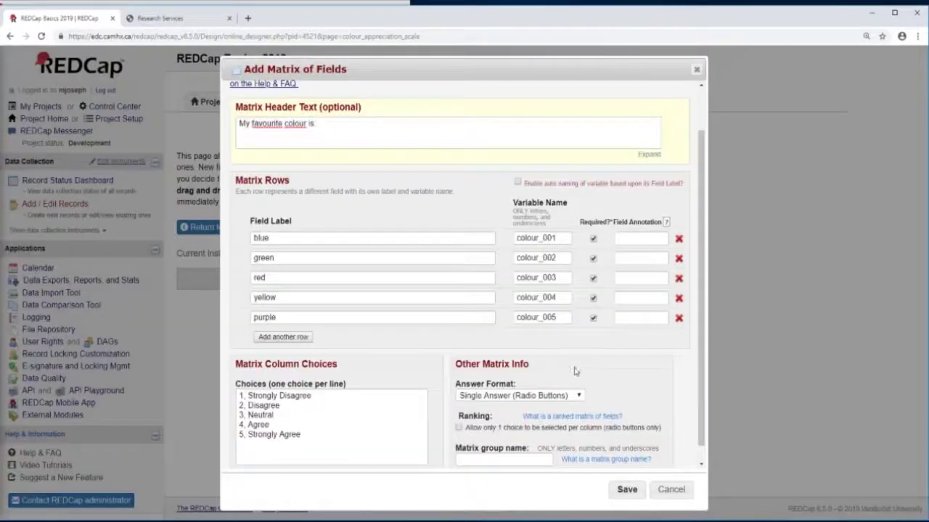
# Step: Keep Single Answer radio buttons, name the matrix group 'colour', and save the matrix
pyautogui.scroll(-1, 533, 353)
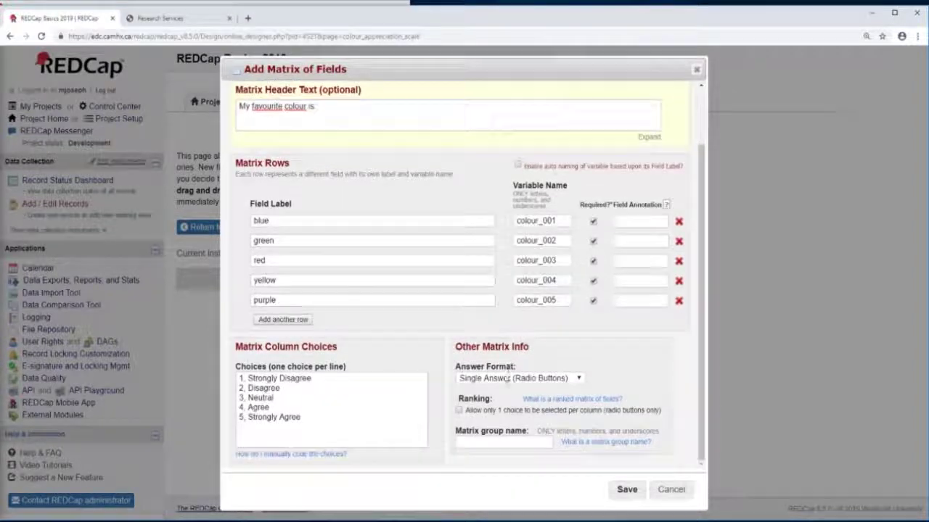
pyautogui.click(506, 378)
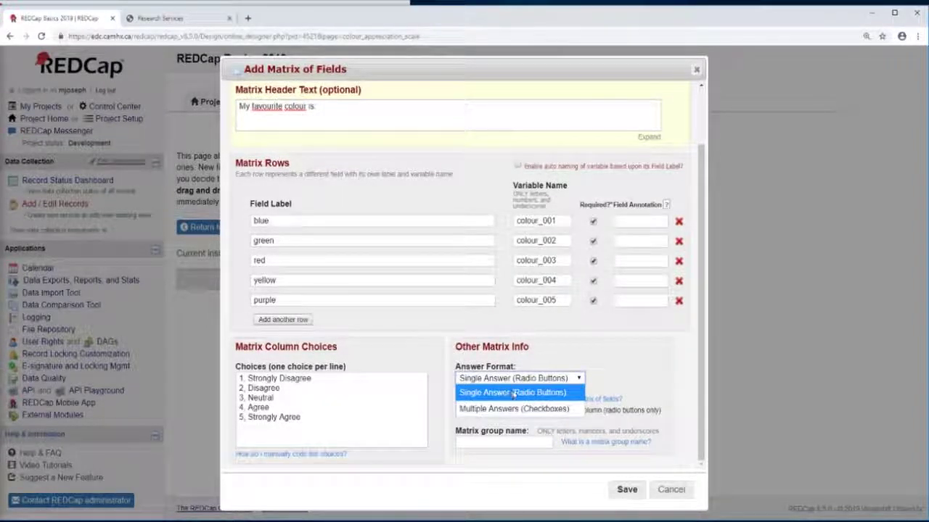
pyautogui.click(513, 393)
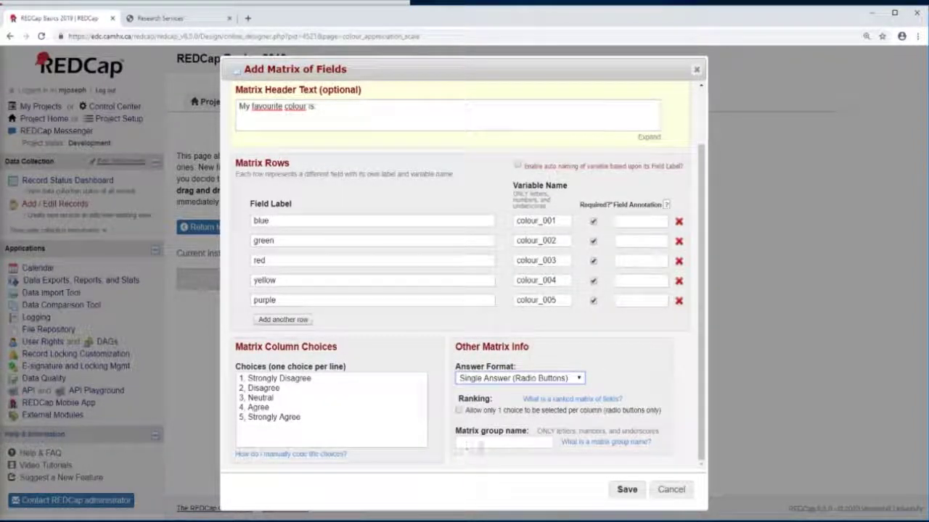
pyautogui.click(482, 444)
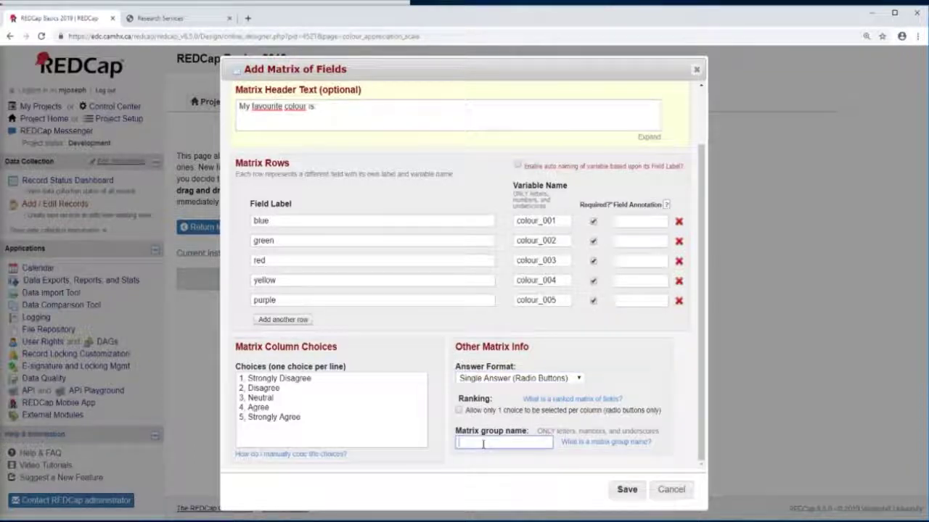
pyautogui.write('colour')
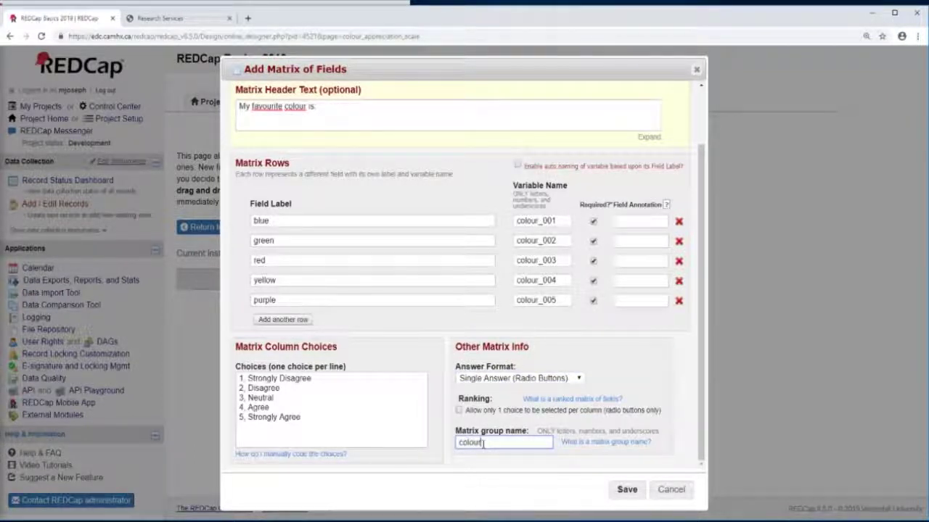
pyautogui.click(646, 368)
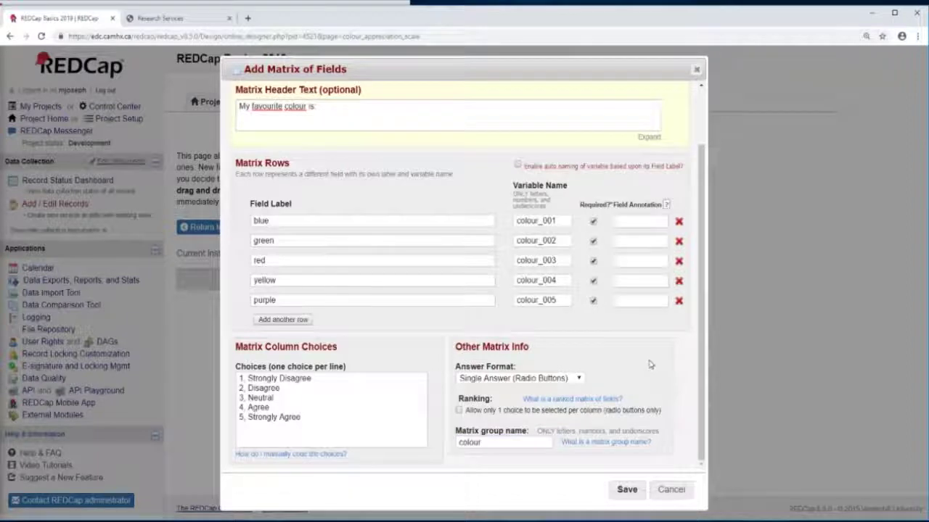
pyautogui.click(628, 491)
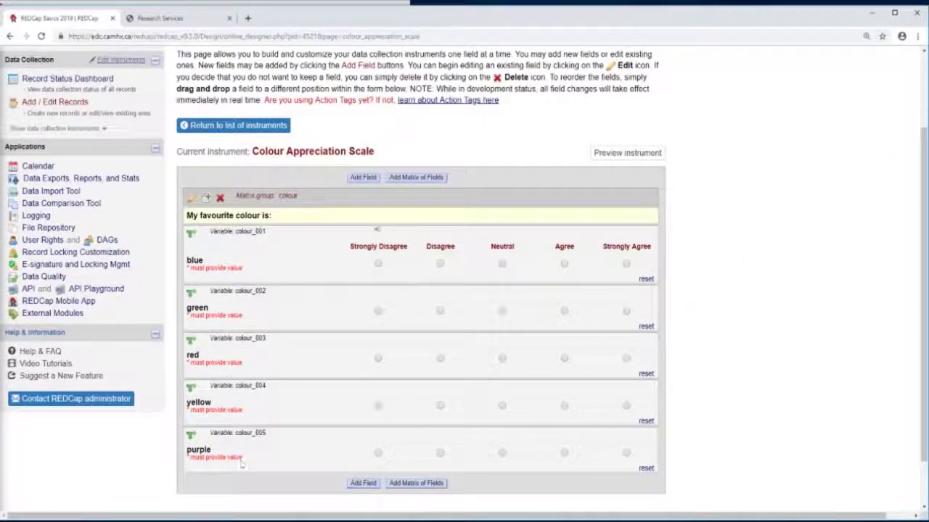
pyautogui.scroll(1, 457, 471)
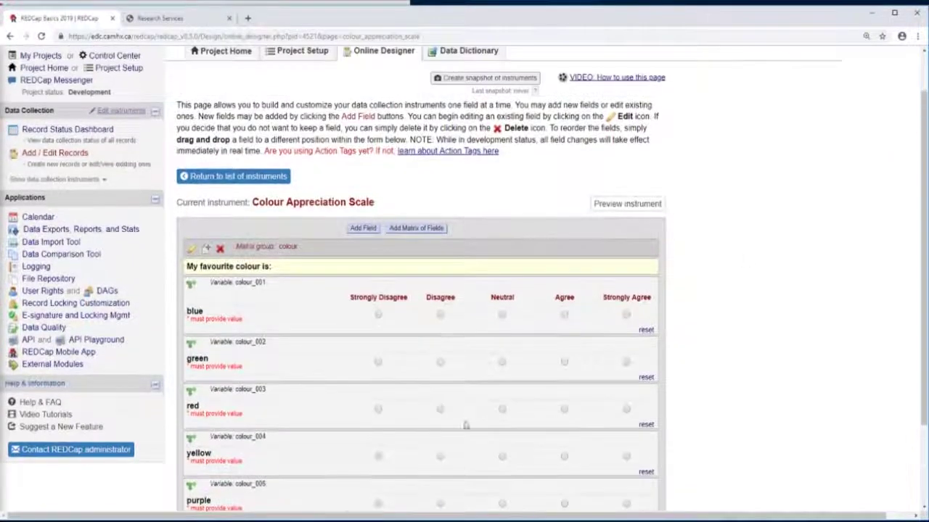
# Step: Download the current data dictionary CSV from Project Setup and open it in Excel
pyautogui.click(223, 178)
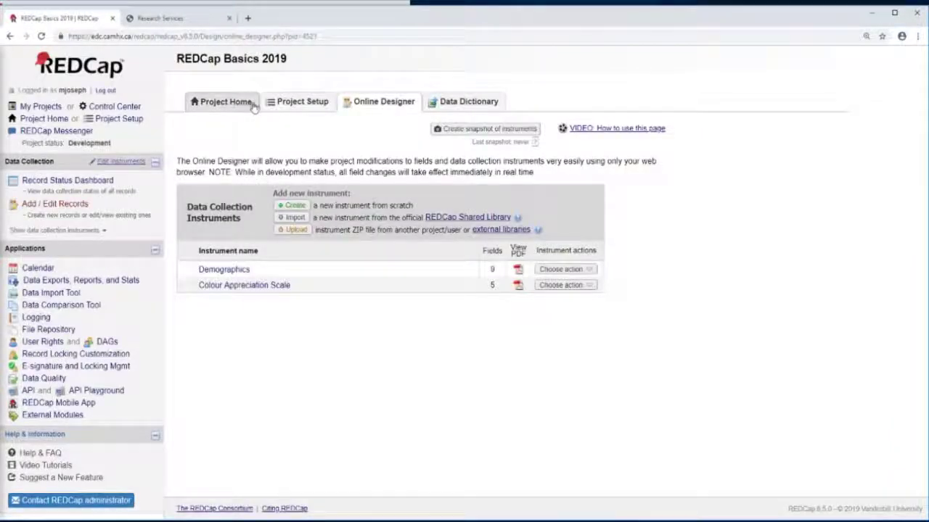
pyautogui.click(292, 104)
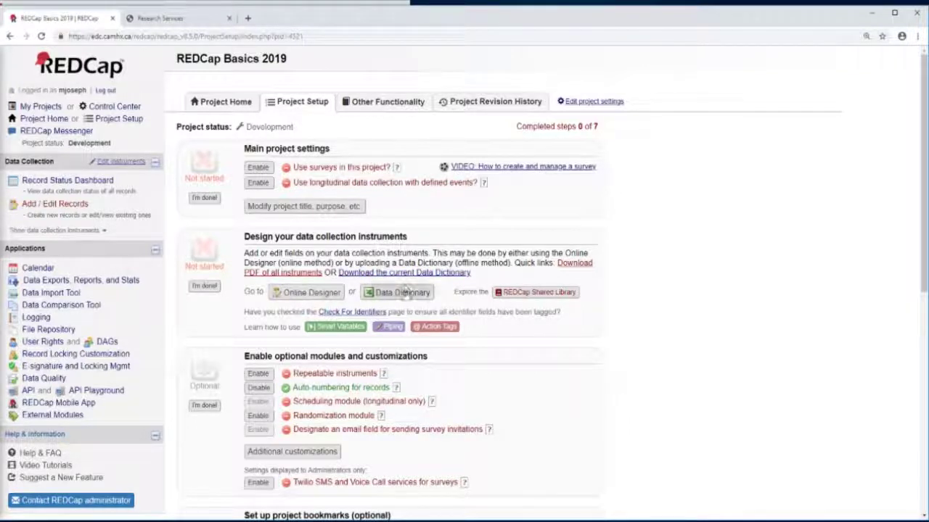
pyautogui.click(405, 294)
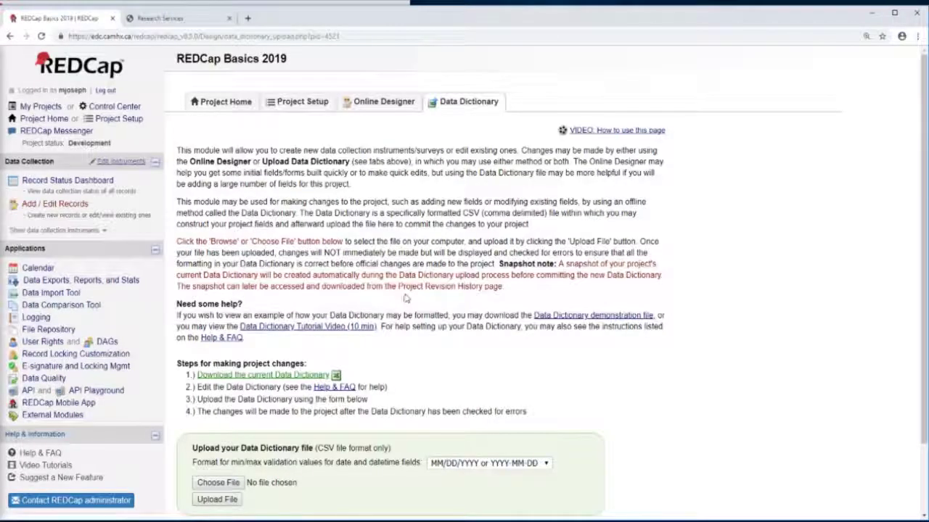
pyautogui.scroll(-1, 427, 259)
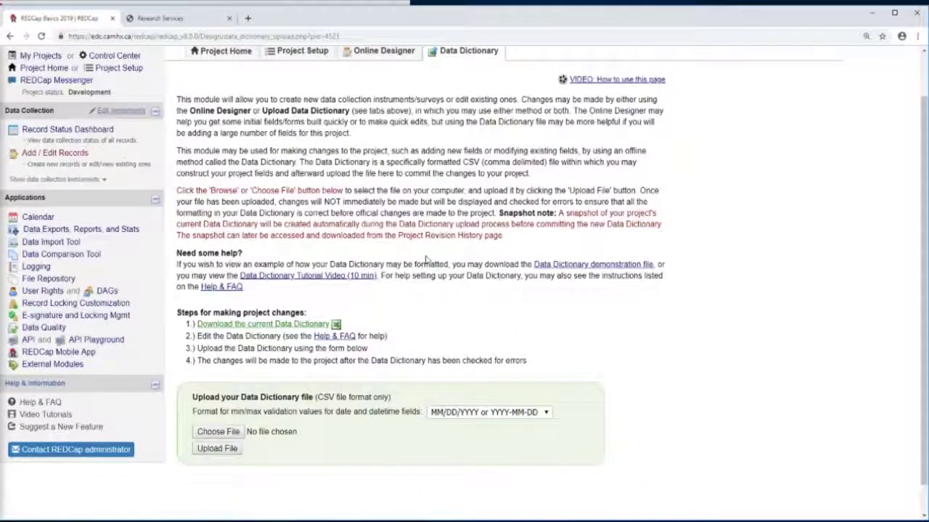
pyautogui.click(283, 326)
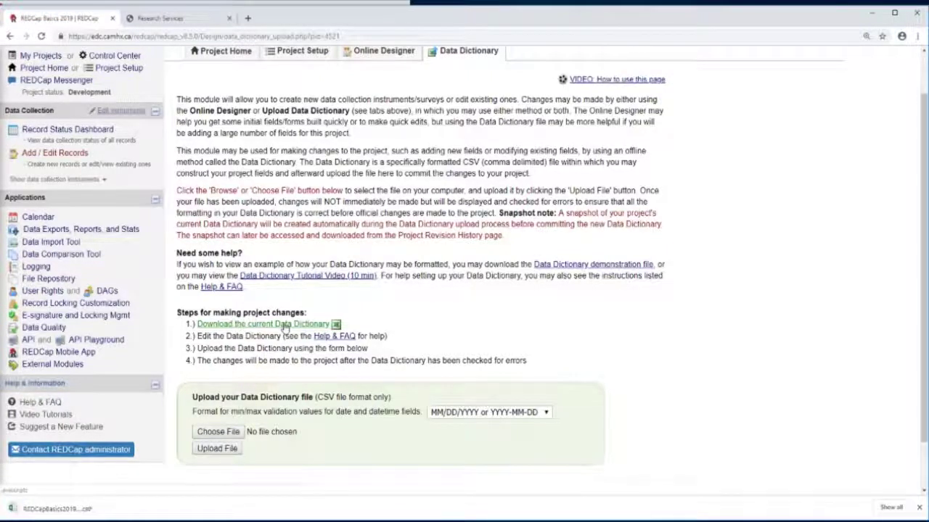
pyautogui.click(46, 510)
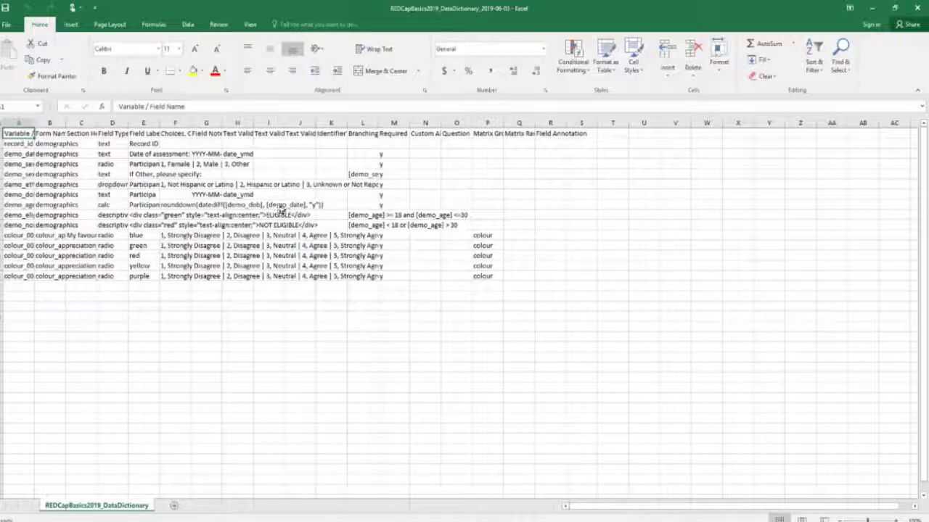
# Step: Add variable names colour_006, colour_007 and colour_008 in cells A16 to A18
pyautogui.doubleClick(34, 123)
pyautogui.click(31, 294)
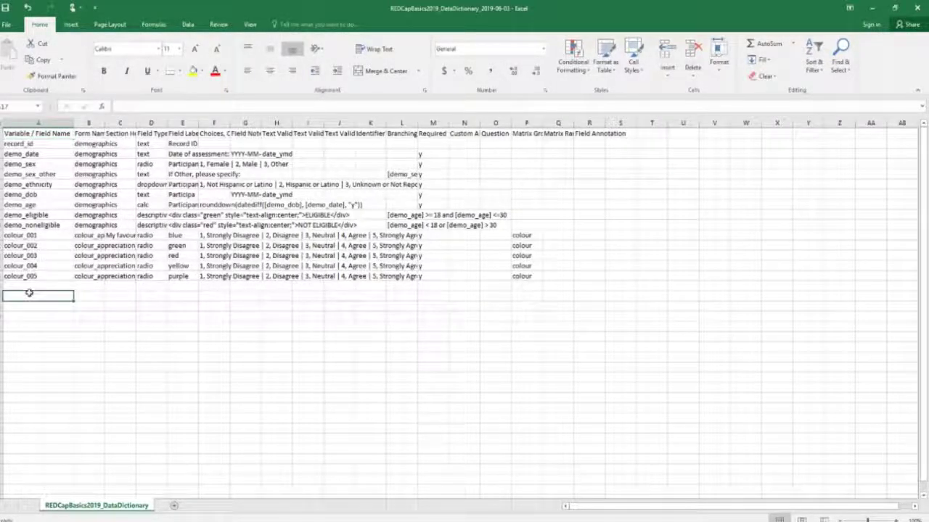
pyautogui.click(40, 287)
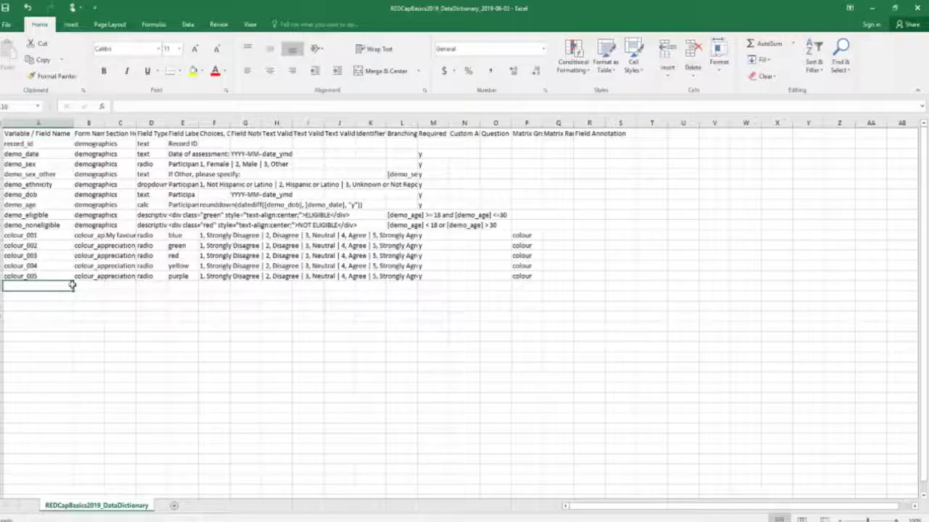
pyautogui.write('coll')
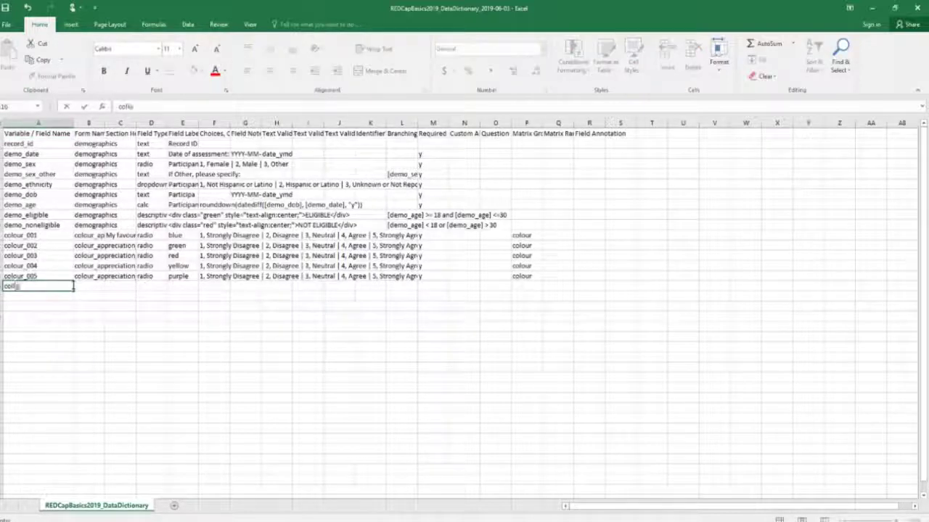
pyautogui.write('ur_006')
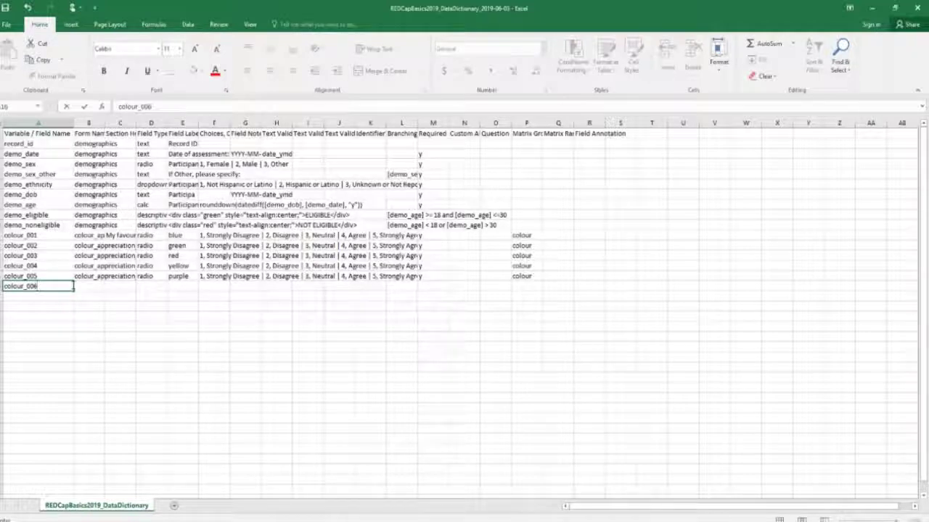
pyautogui.press('Return')
pyautogui.write('col')
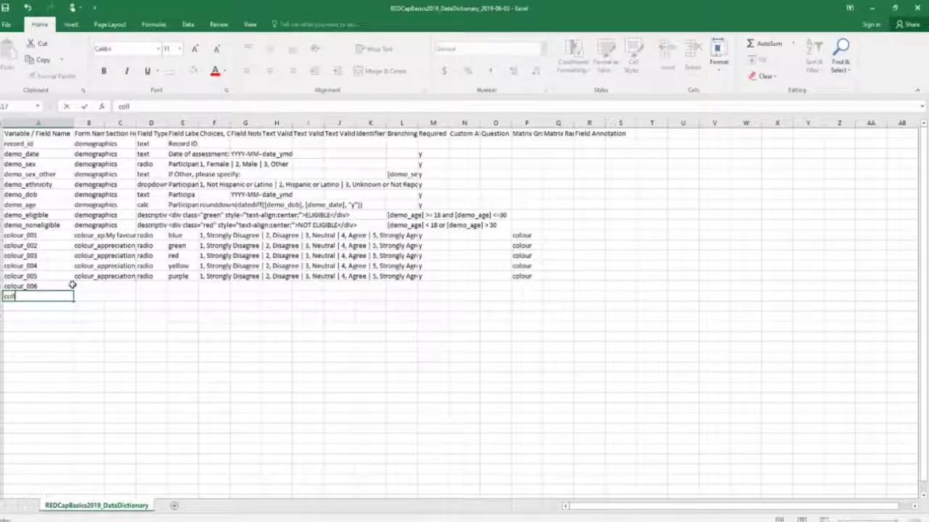
pyautogui.write('our_007')
pyautogui.press('Return')
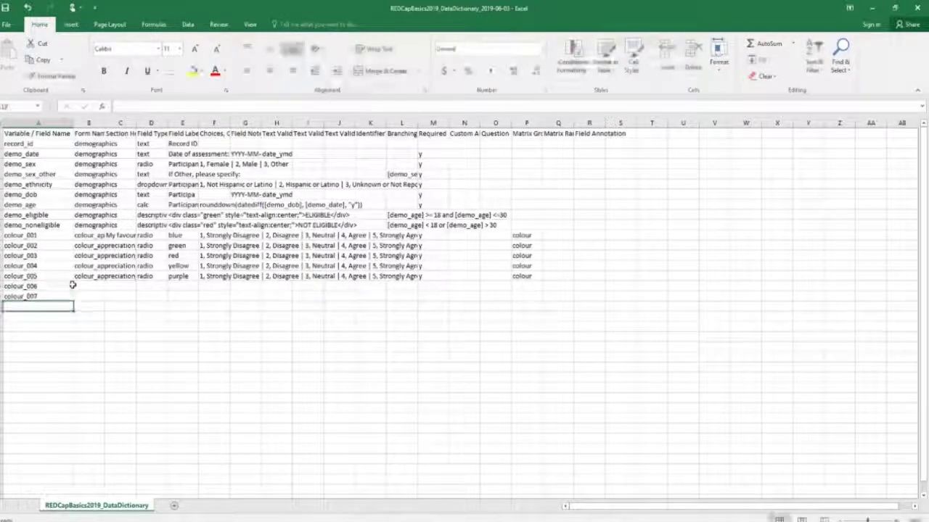
pyautogui.write('colou')
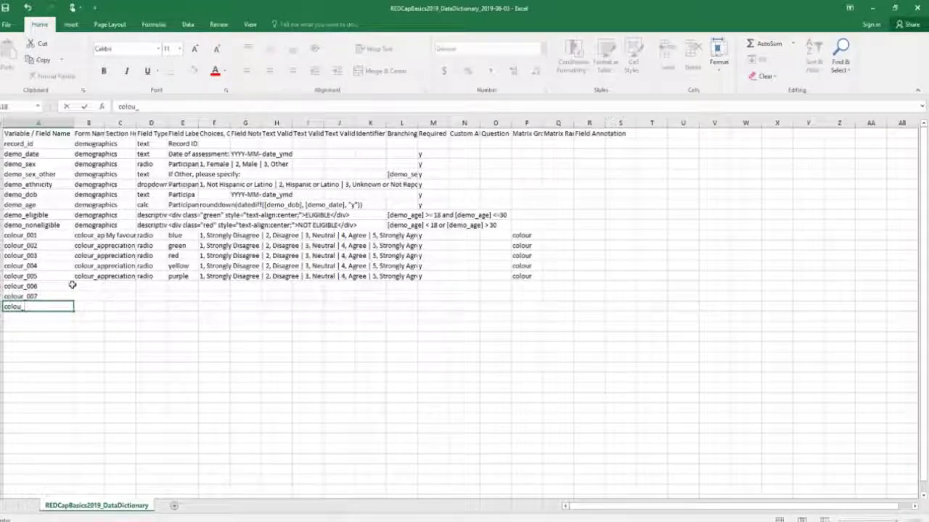
pyautogui.write('r_008')
pyautogui.press('Tab')
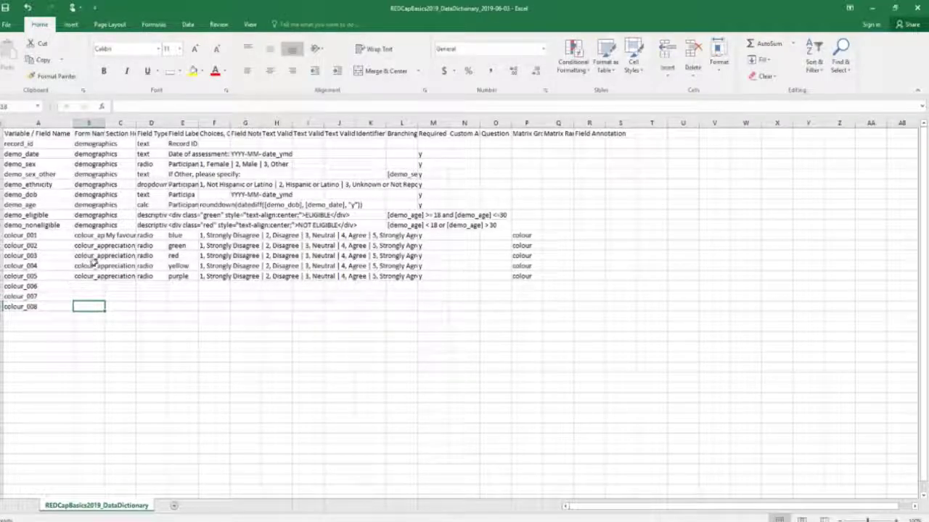
# Step: Copy colour_005's form name and field type (B15:D15) into the three new rows
pyautogui.click(83, 275)
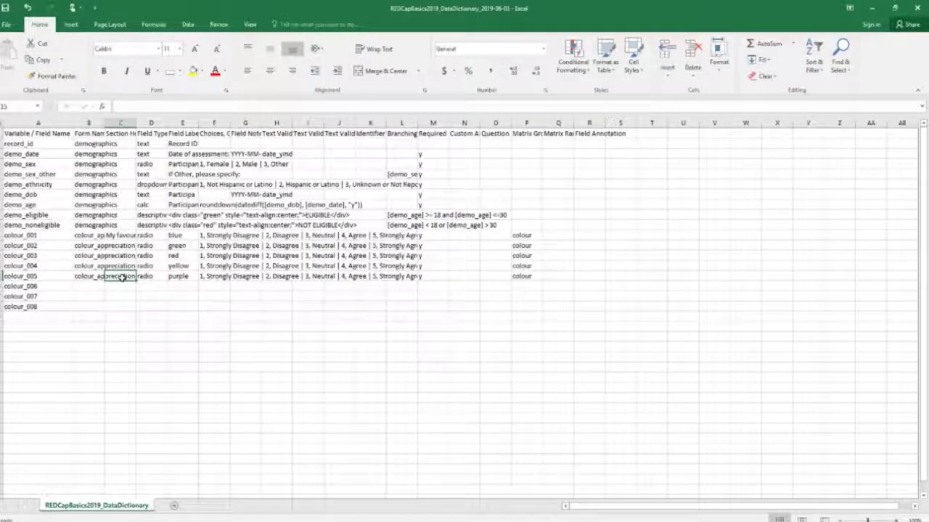
pyautogui.press('Right')
pyautogui.press('Right')
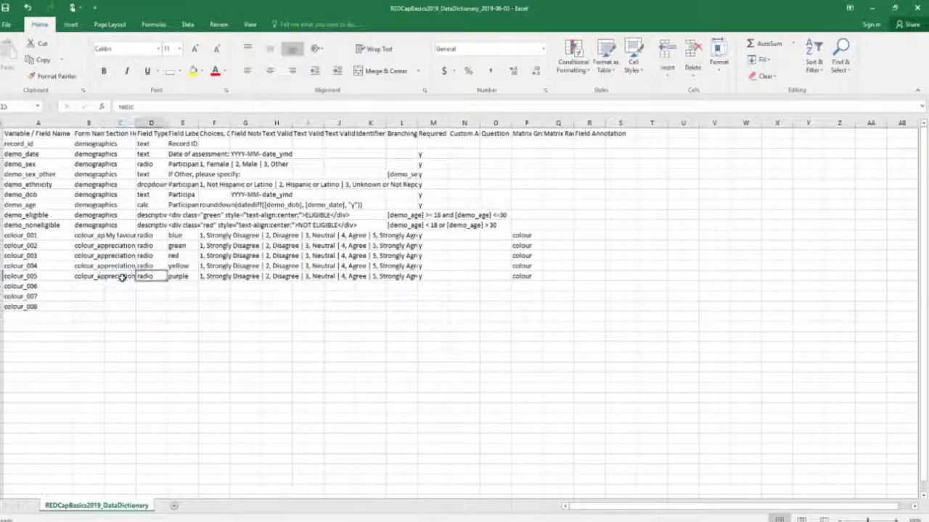
pyautogui.moveTo(87, 280); pyautogui.dragTo(148, 276)
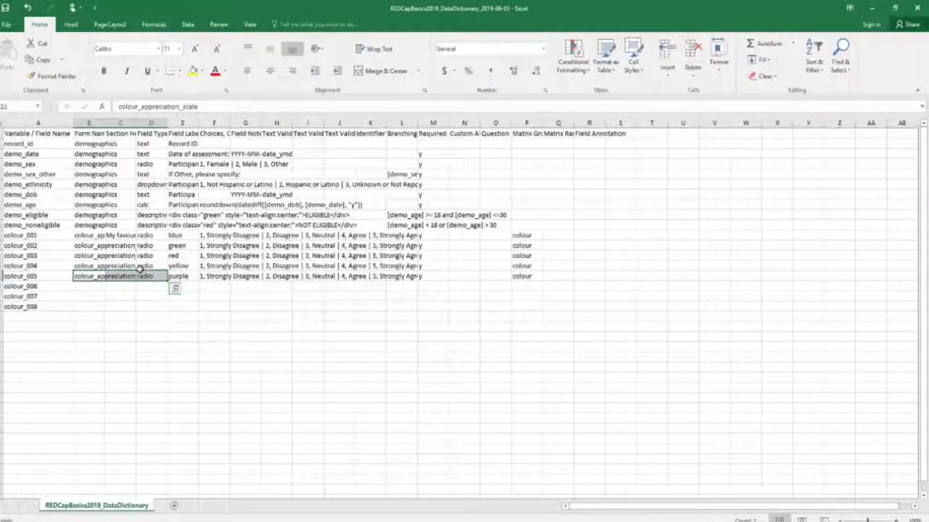
pyautogui.hotkey('ctrl', 'c')
pyautogui.click(94, 288)
pyautogui.moveTo(112, 290); pyautogui.dragTo(157, 307)
pyautogui.hotkey('ctrl', 'v')
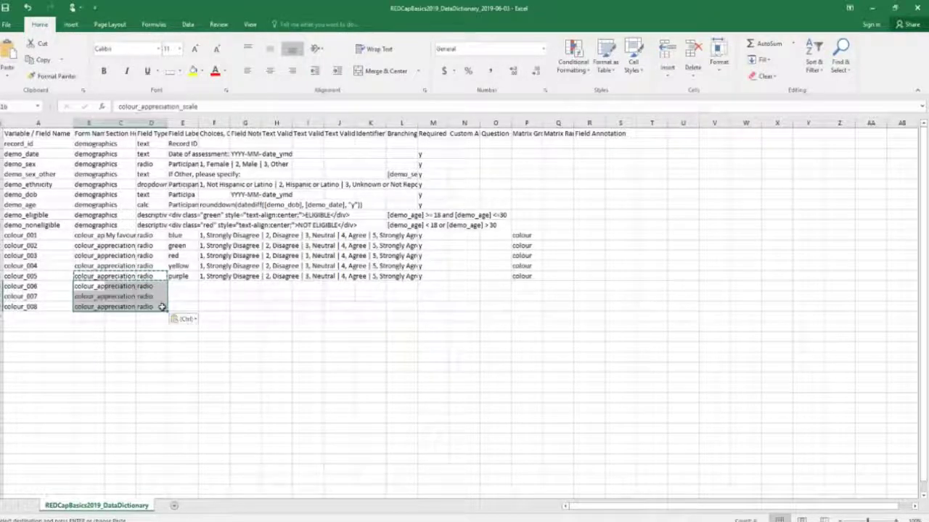
# Step: Label the new rows orange, silver and pink in column E
pyautogui.click(184, 288)
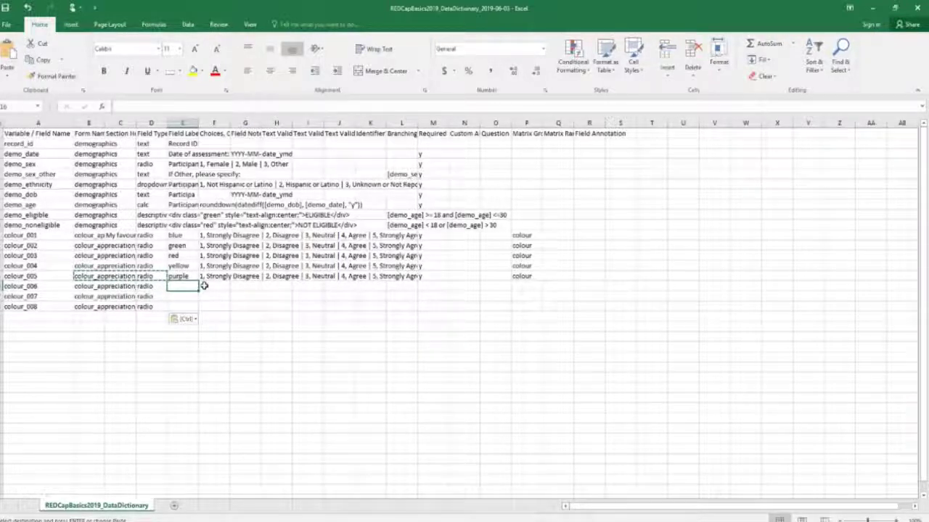
pyautogui.write('orange')
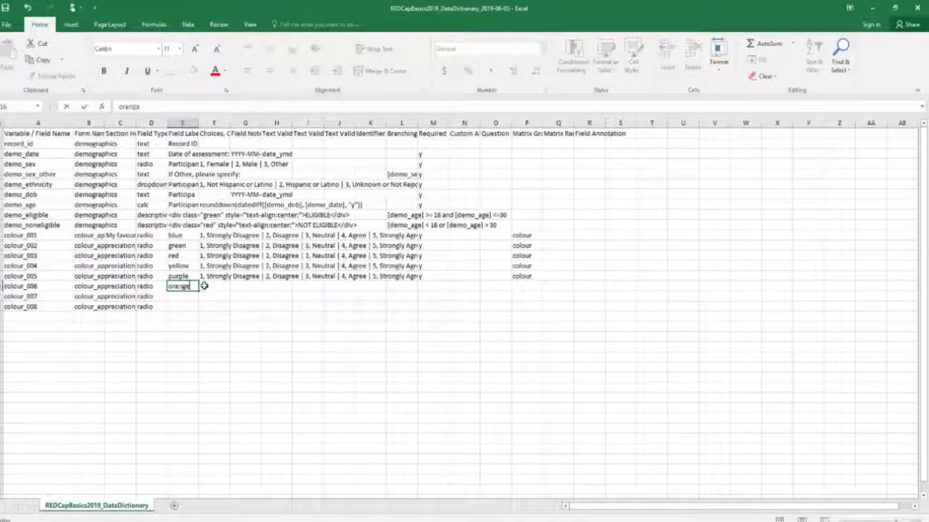
pyautogui.press('Return')
pyautogui.write('silve')
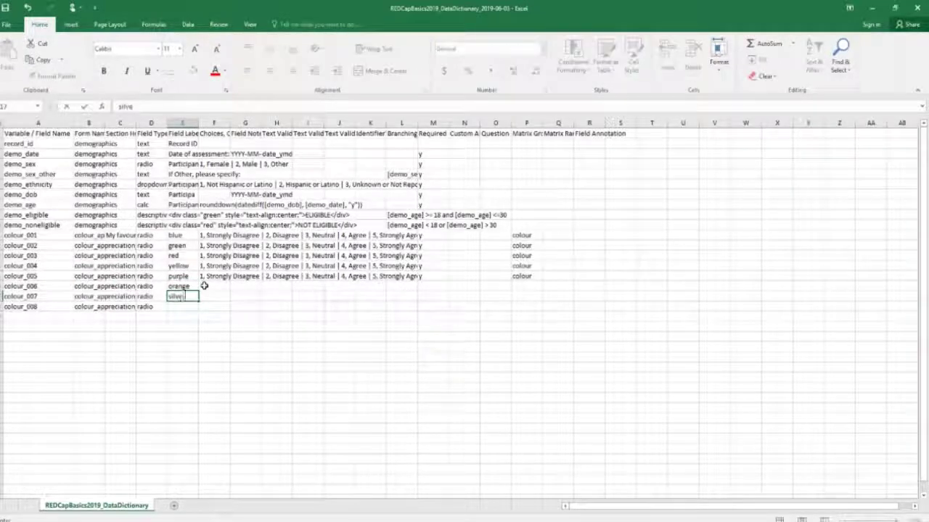
pyautogui.write('r')
pyautogui.press('Return')
pyautogui.write('blue')
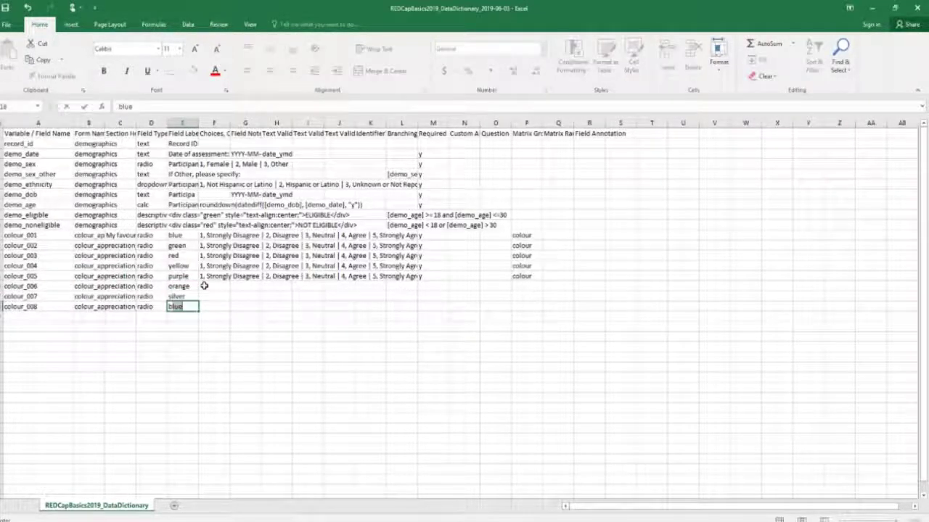
pyautogui.press('BackSpace')
pyautogui.press('BackSpace')
pyautogui.write('pink')
# Step: Copy colour_005's choices and matrix group settings (F15:P15) into the three new rows
pyautogui.moveTo(210, 278); pyautogui.dragTo(528, 276)
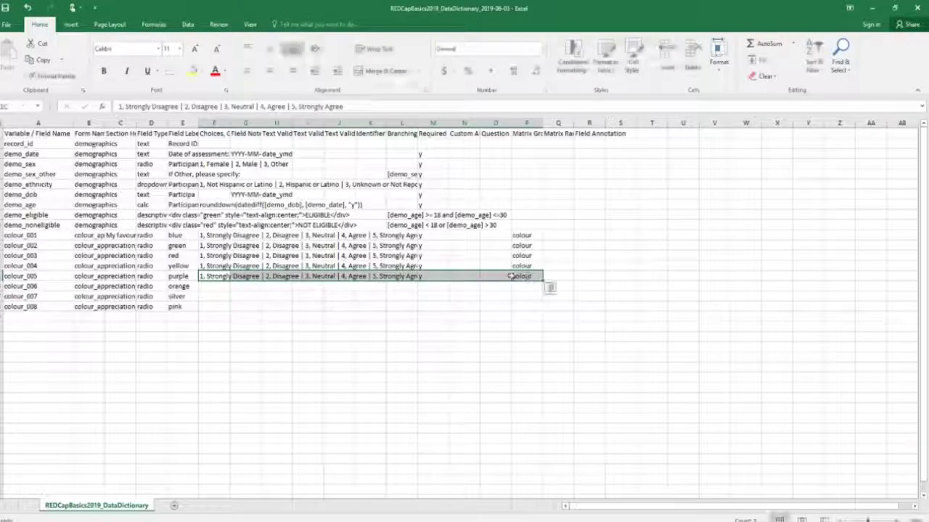
pyautogui.hotkey('ctrl', 'c')
pyautogui.moveTo(215, 287); pyautogui.dragTo(220, 307)
pyautogui.hotkey('ctrl', 'v')
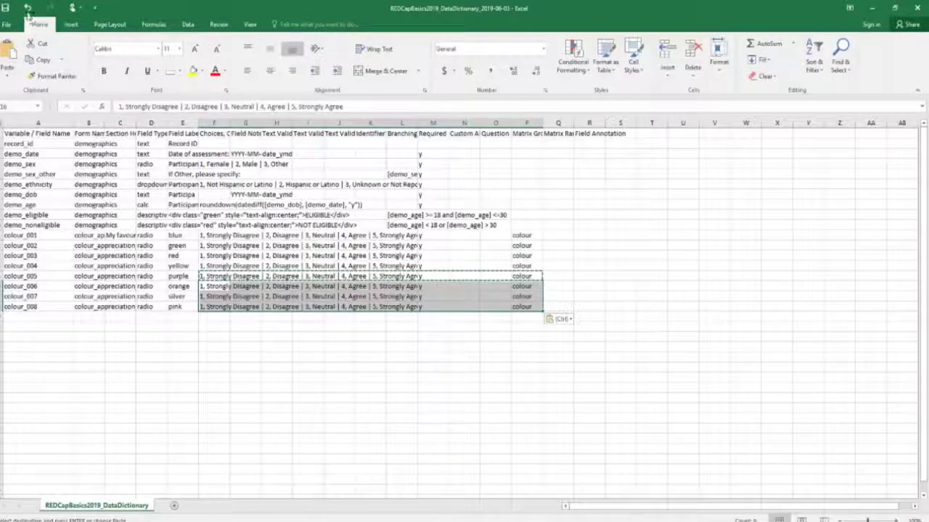
# Step: Save the data dictionary in CSV format and return to the REDCap window
pyautogui.click(6, 9)
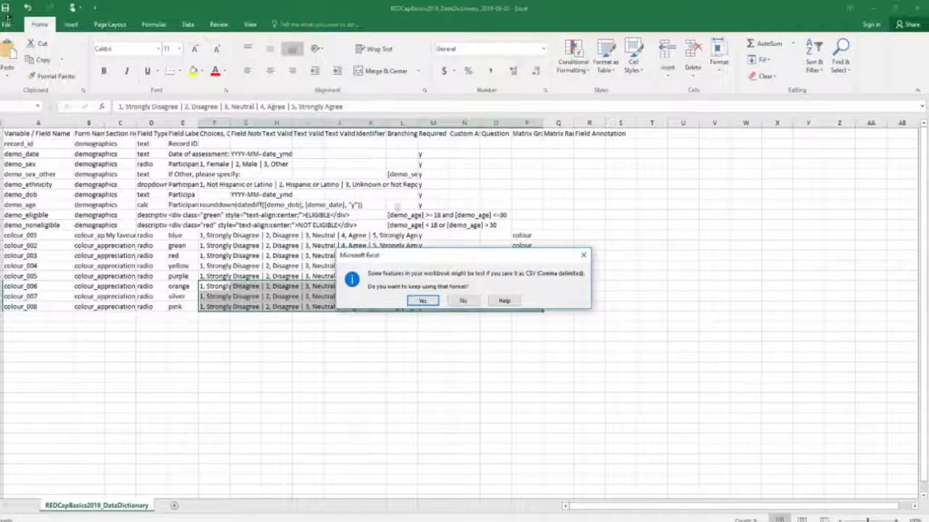
pyautogui.click(423, 300)
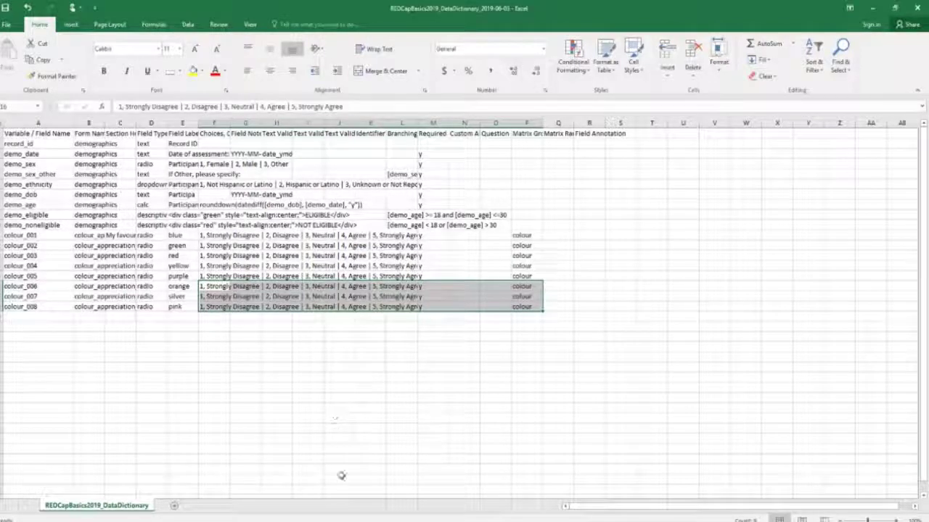
pyautogui.moveTo(363, 517)
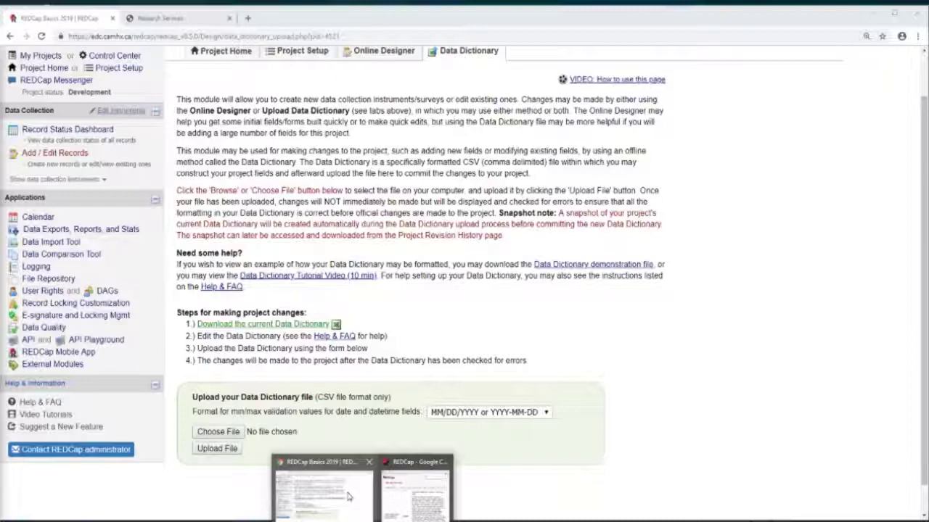
pyautogui.click(347, 496)
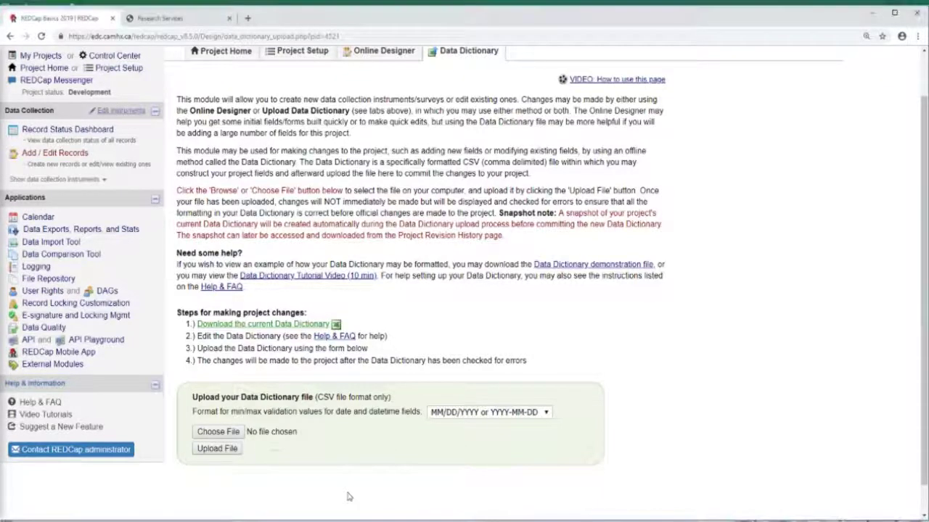
# Step: Choose the edited REDCapBasics2019_DataDictionary CSV from Downloads and upload it to REDCap
pyautogui.scroll(-1, 296, 264)
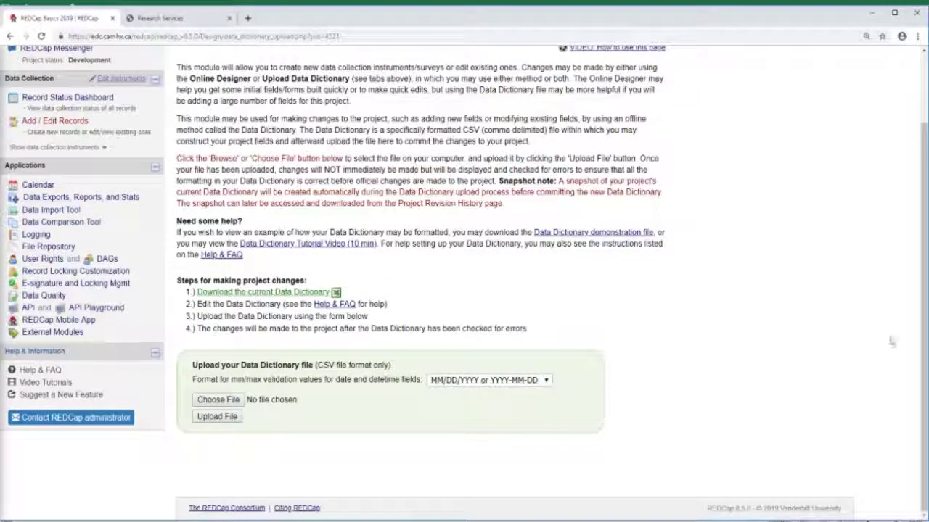
pyautogui.click(216, 399)
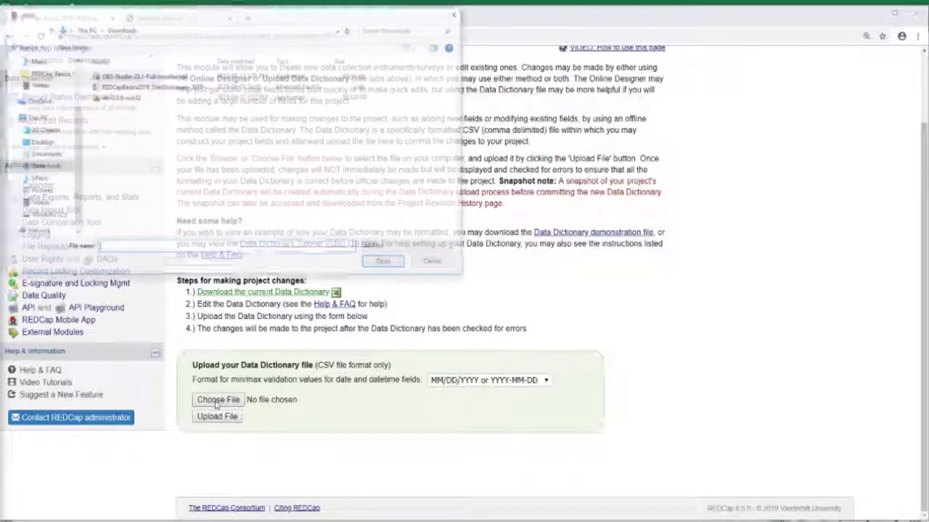
pyautogui.click(174, 87)
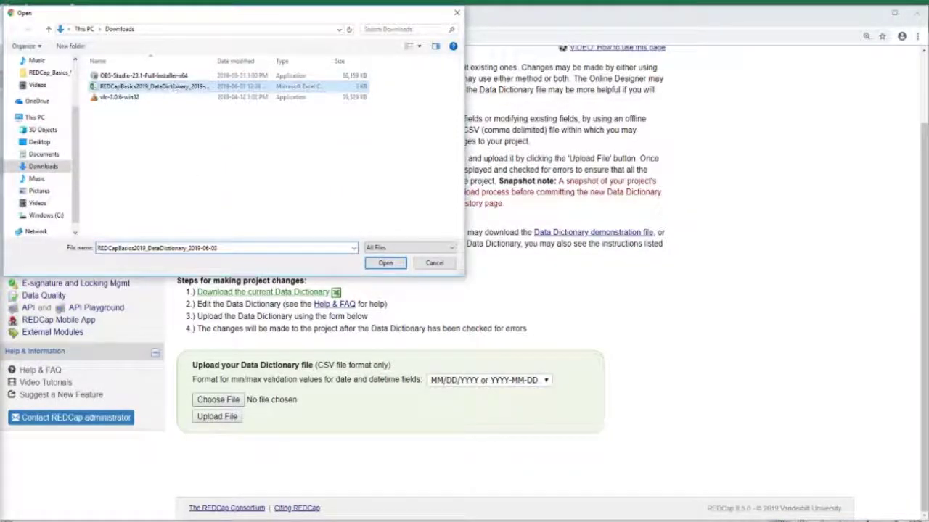
pyautogui.click(375, 263)
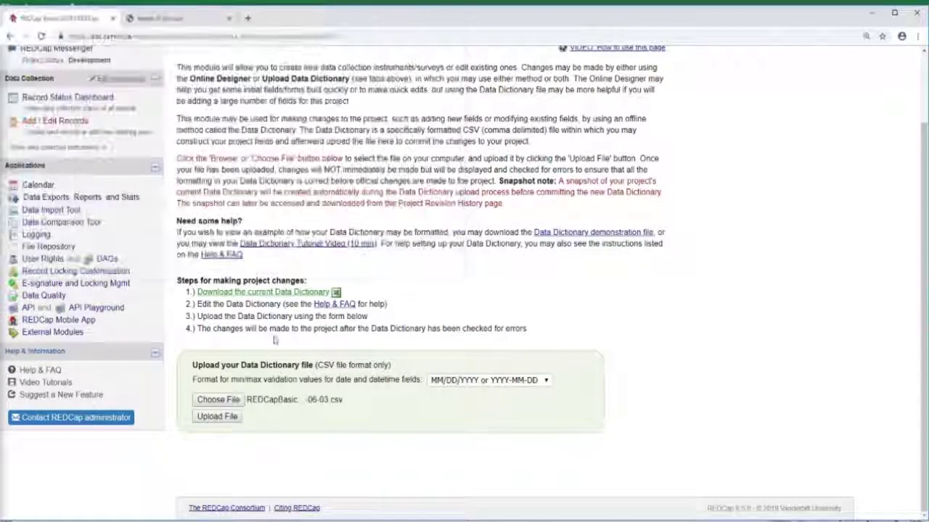
pyautogui.click(217, 417)
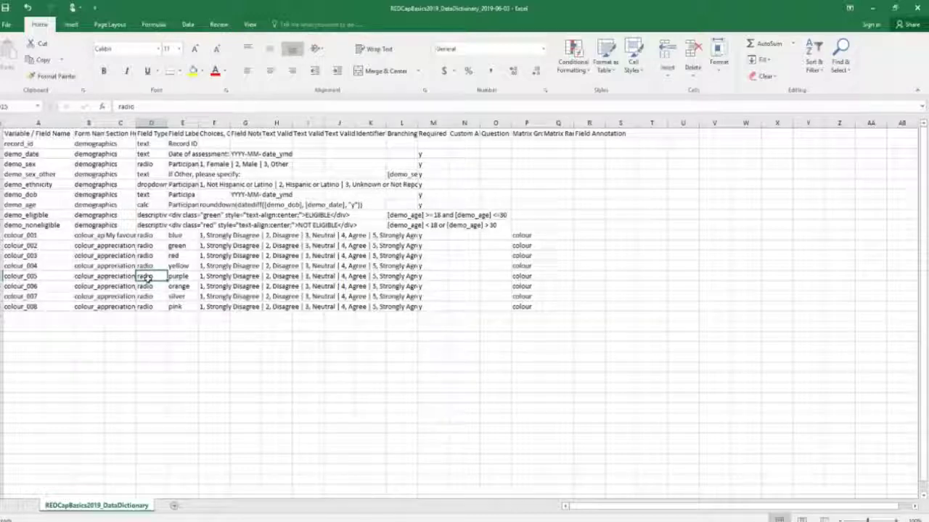
# Step: Select the new rows' choice cells in Excel to double-check them
pyautogui.moveTo(201, 277); pyautogui.dragTo(400, 274)
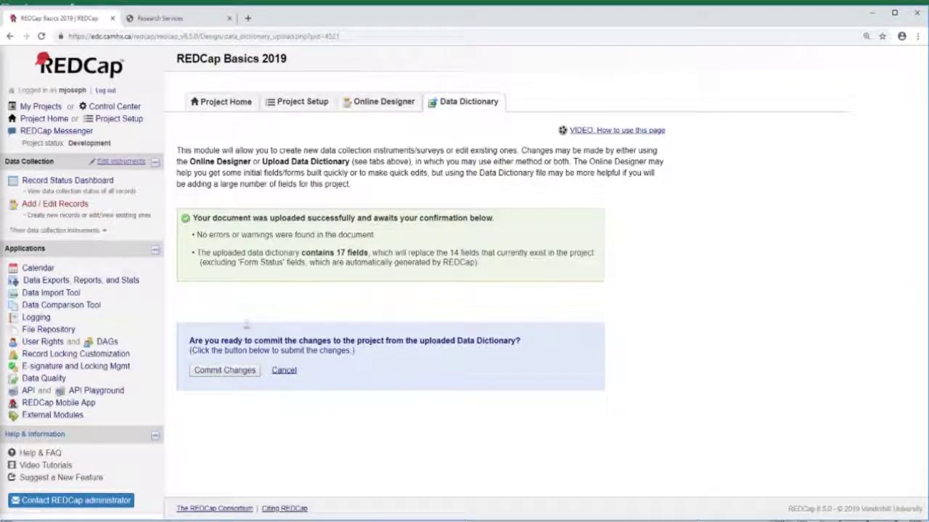
# Step: Commit the uploaded dictionary and confirm the Colour Appreciation Scale lists eight colours, ending with orange, silver and pink
pyautogui.click(227, 373)
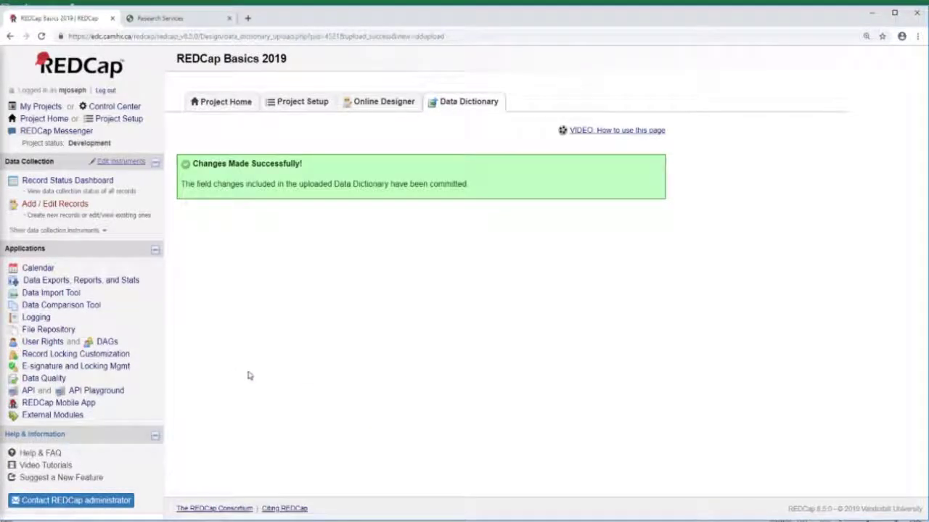
pyautogui.click(388, 105)
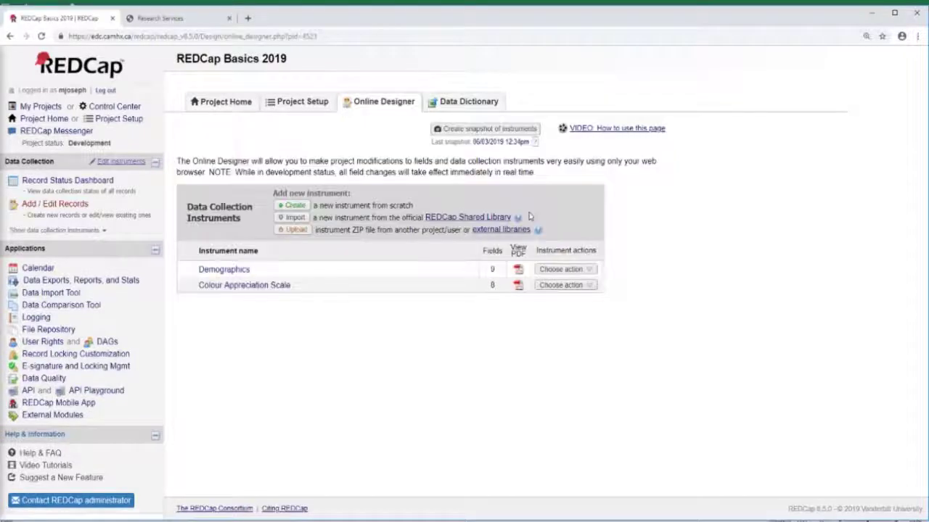
pyautogui.click(278, 286)
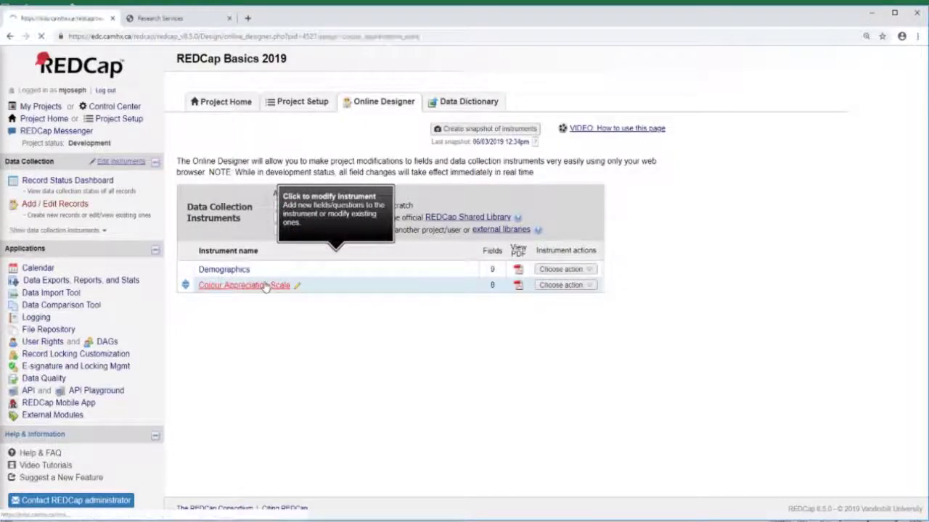
pyautogui.scroll(-4, 307, 283)
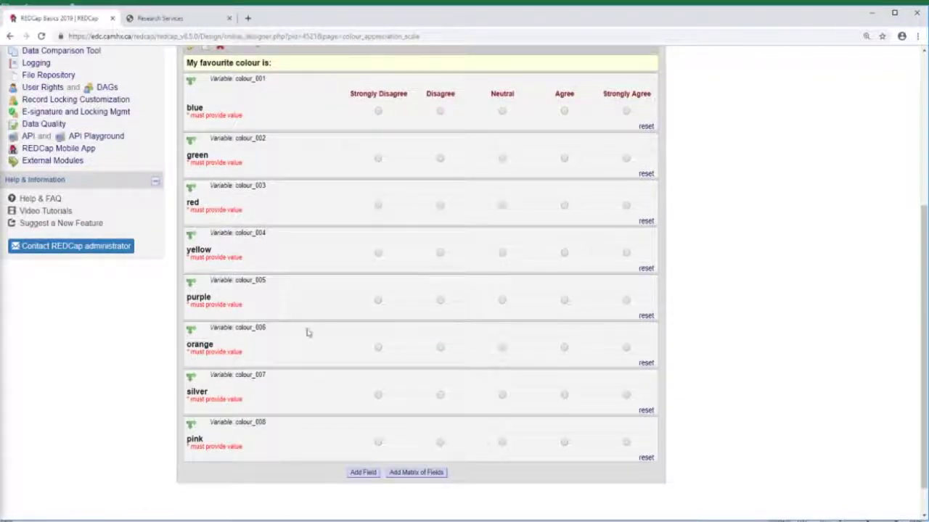
pyautogui.scroll(4, 399, 434)
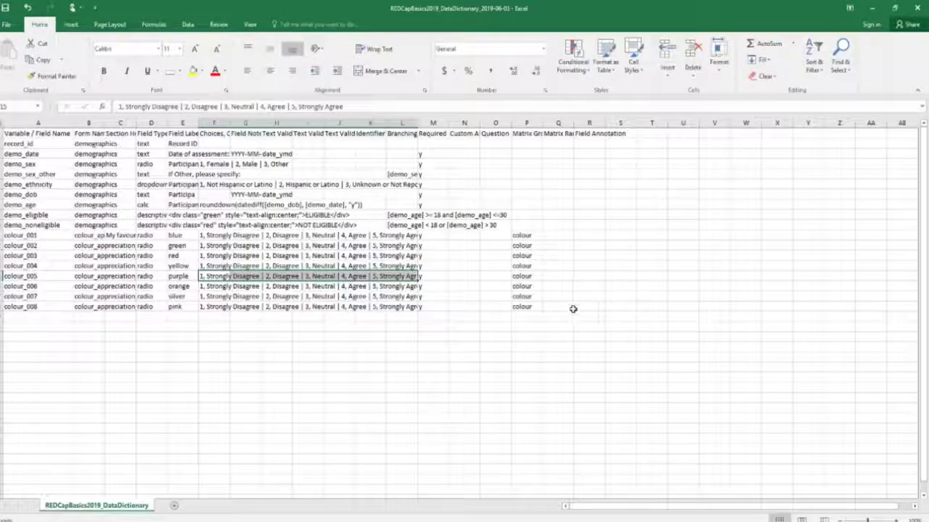
pyautogui.moveTo(571, 307); pyautogui.dragTo(589, 307)
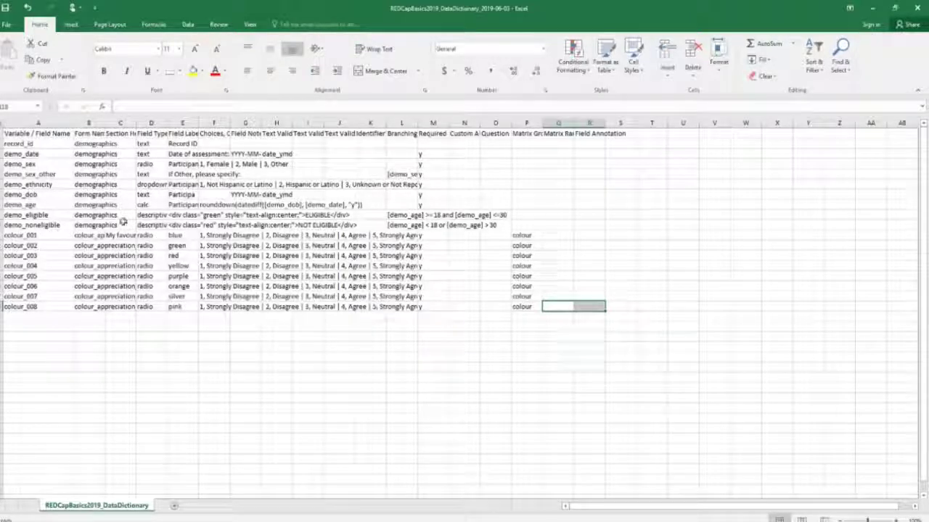
# Step: Delete the dictionary rows record_id through colour_005, then undo to restore them
pyautogui.moveTo(2, 144); pyautogui.dragTo(3, 281)
pyautogui.rightClick(2, 282)
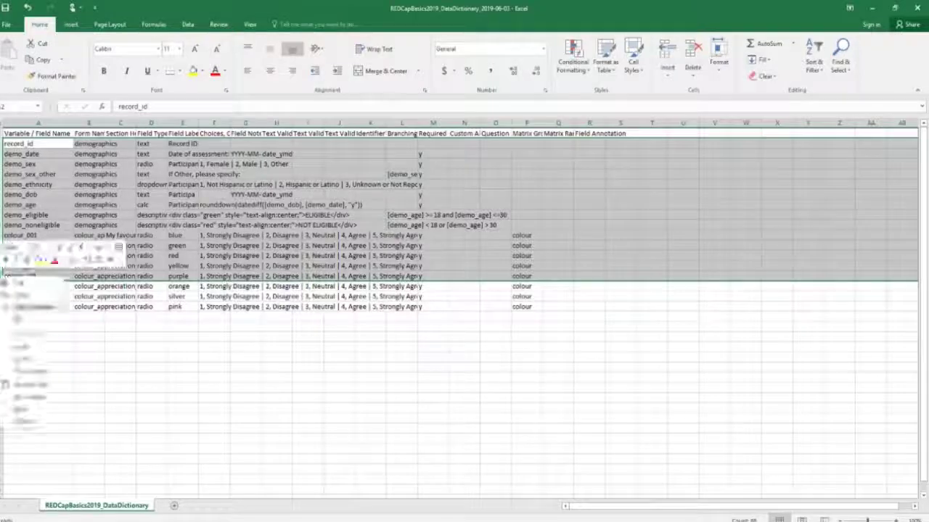
pyautogui.click(23, 355)
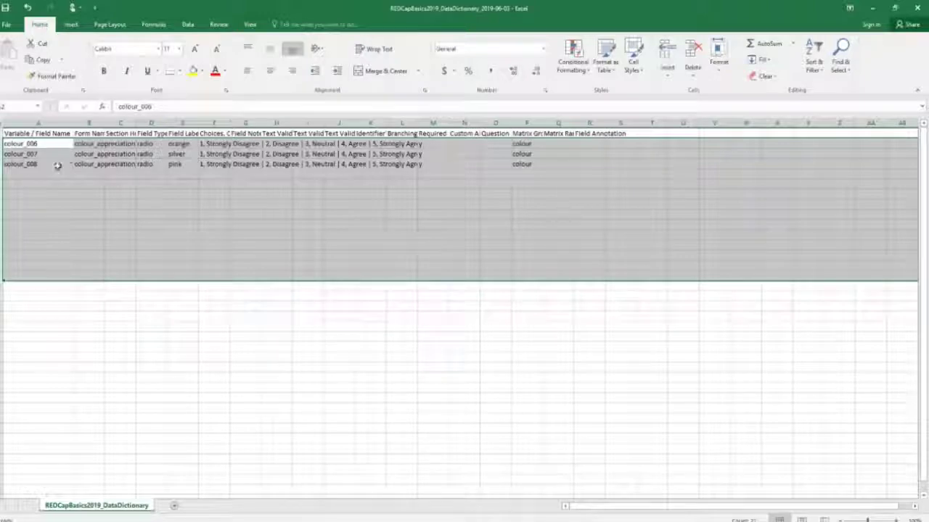
pyautogui.hotkey('ctrl', 'z')
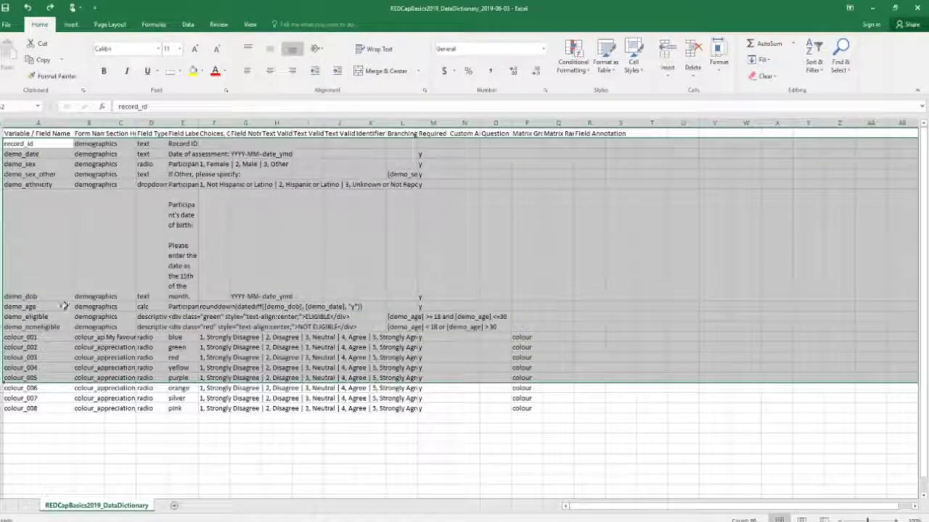
# Step: Check the colour_006 to colour_008 rows, then return to REDCap's Data Dictionary page
pyautogui.moveTo(57, 392); pyautogui.dragTo(51, 407)
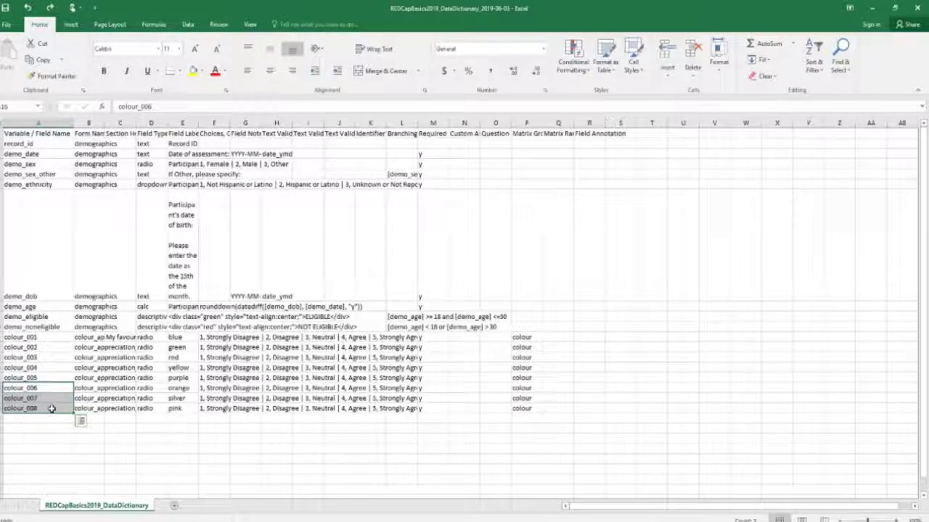
pyautogui.click(555, 335)
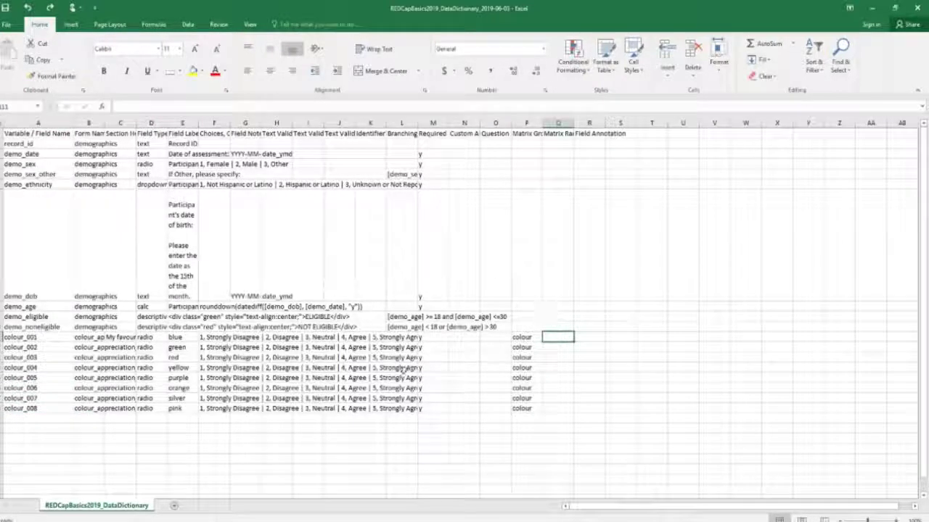
pyautogui.click(26, 419)
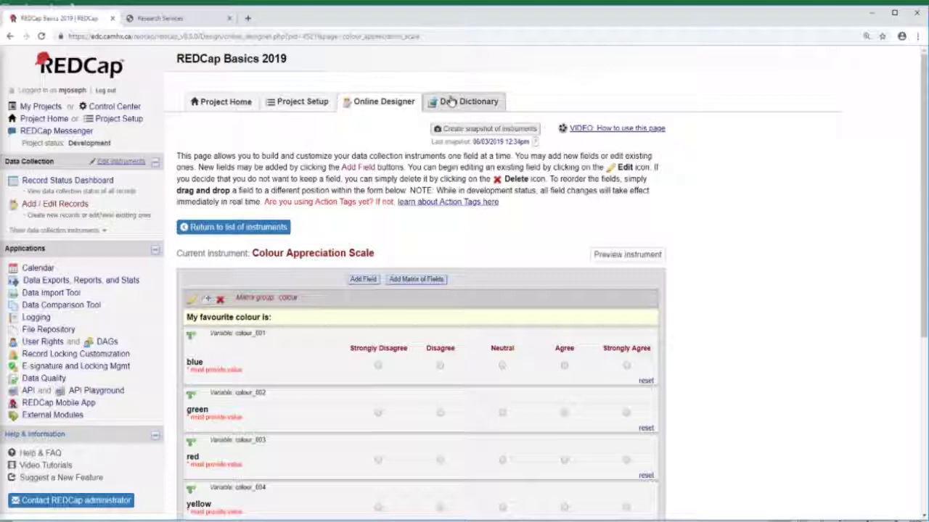
pyautogui.click(450, 102)
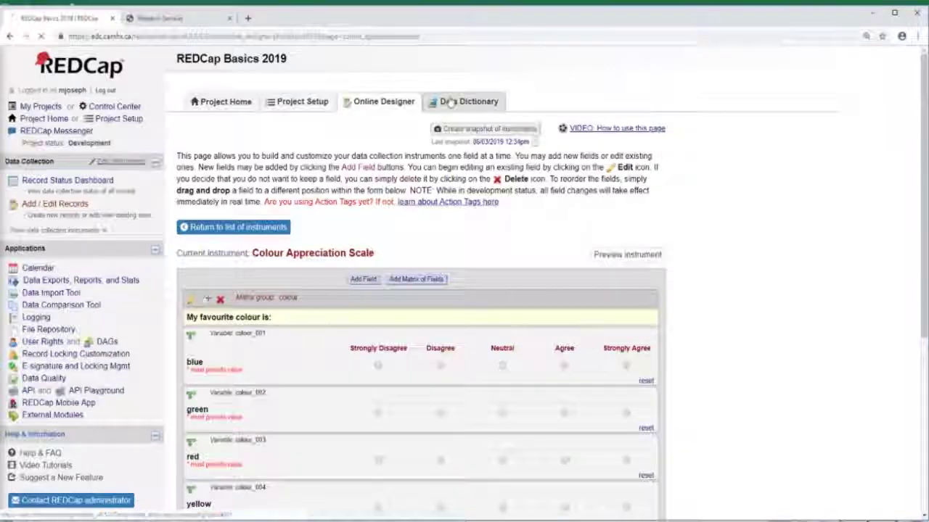